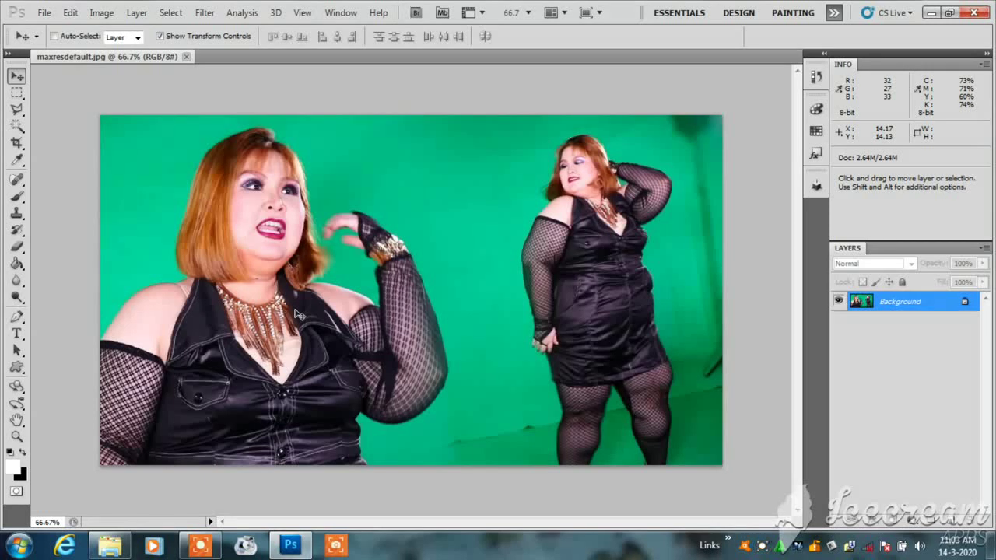
# Step: Close the current document and reopen the maxresdefault image from the ph folder
pyautogui.click(186, 56)
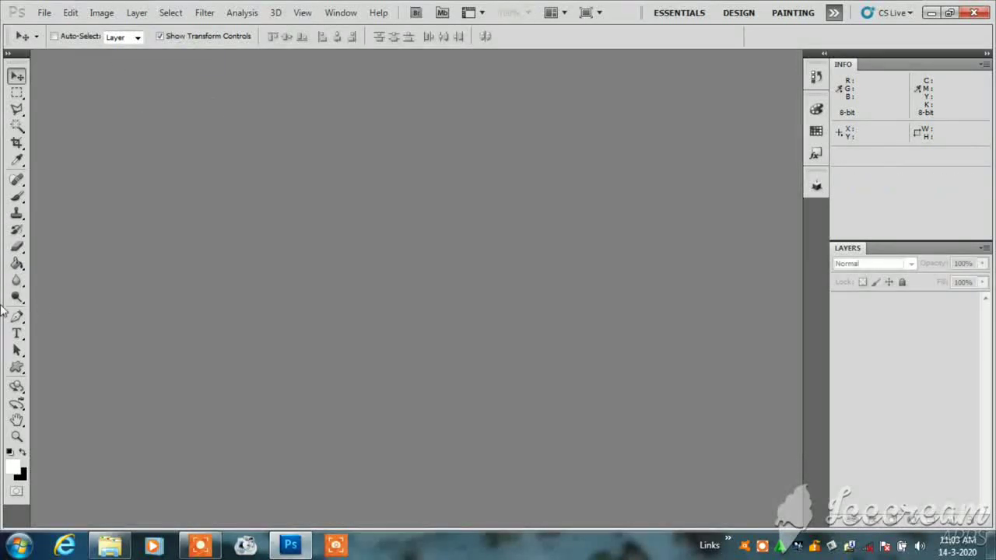
pyautogui.click(43, 13)
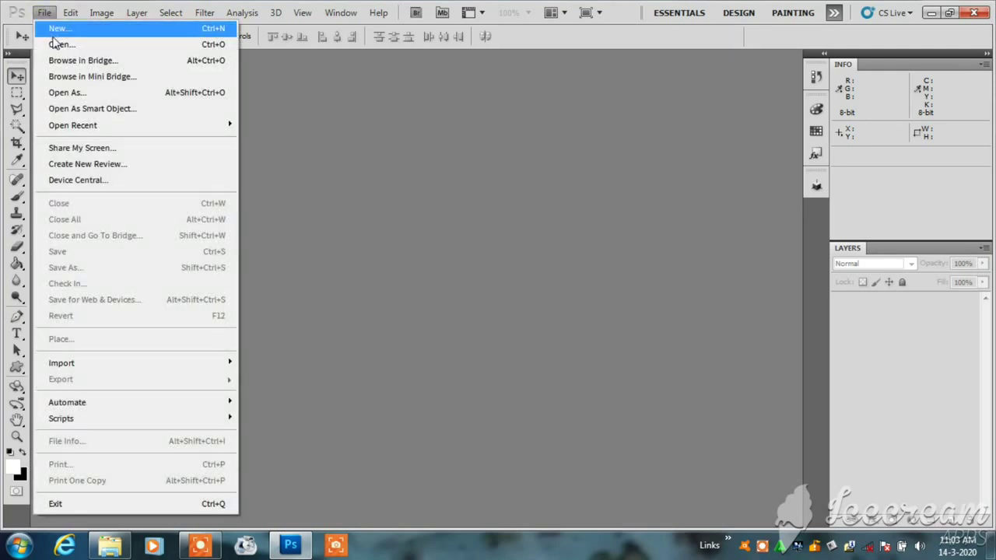
pyautogui.click(60, 44)
pyautogui.click(432, 155)
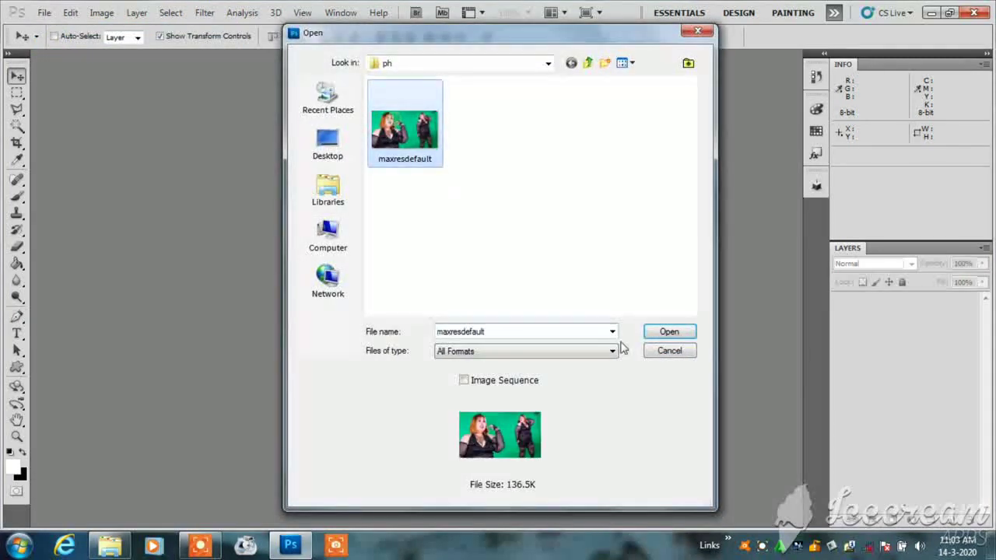
pyautogui.click(675, 332)
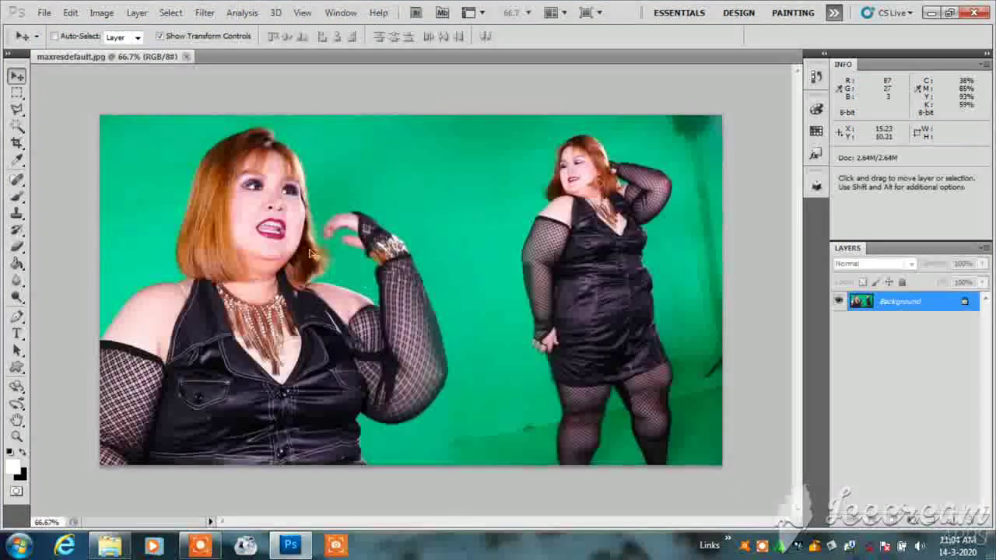
# Step: Draw a small white music-note custom shape, about 1.64 wide and 1.38 high, beside the mouth of the larger figure
pyautogui.click(17, 368)
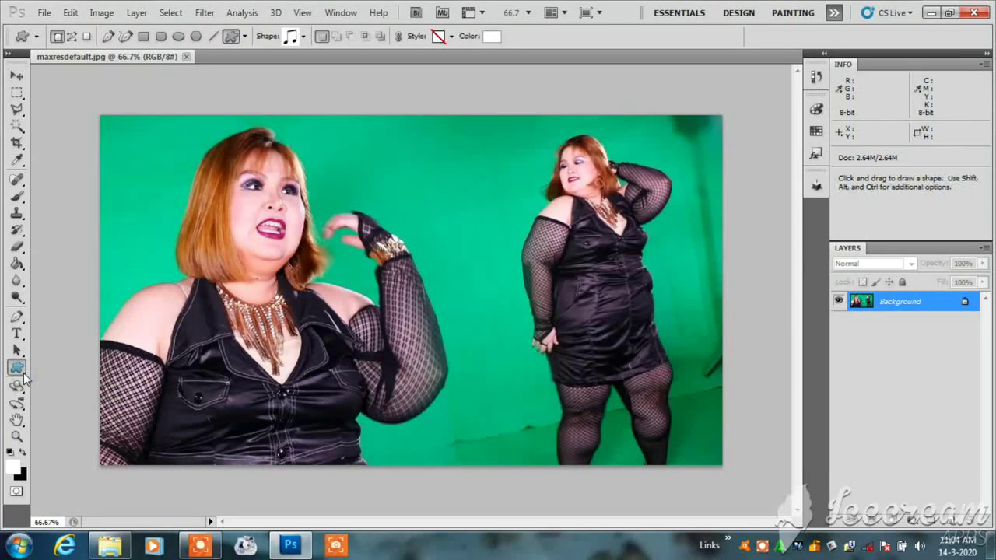
pyautogui.click(24, 376)
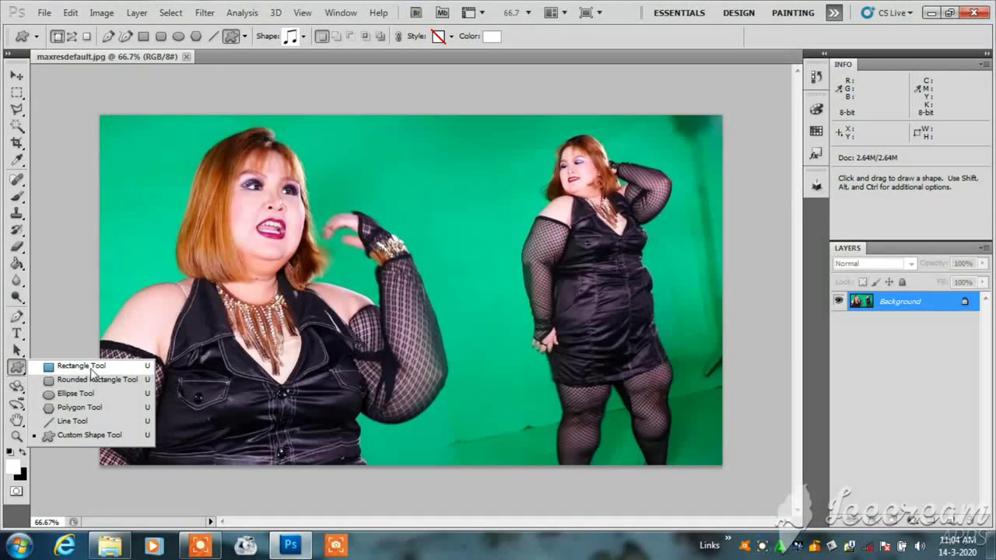
pyautogui.click(87, 438)
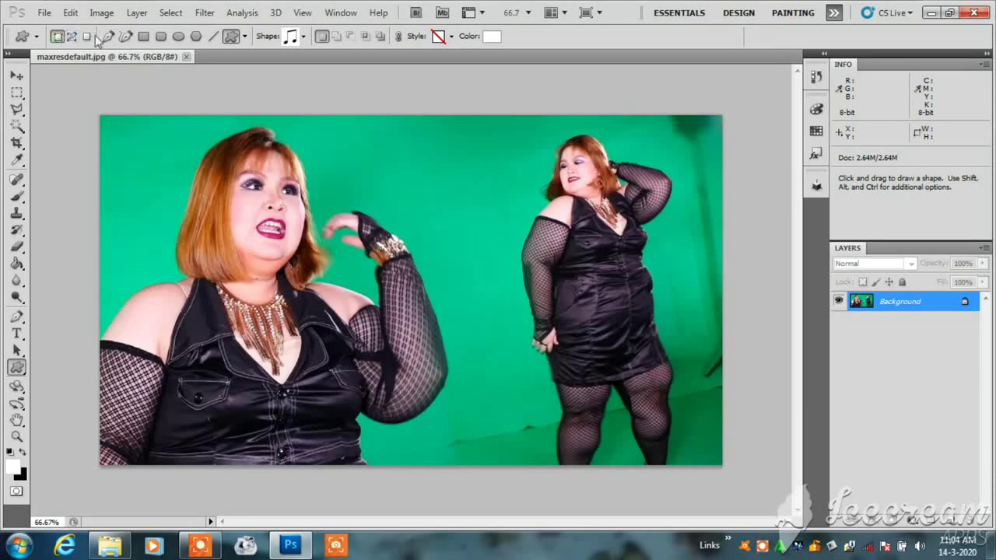
pyautogui.click(304, 37)
pyautogui.moveTo(355, 74)
pyautogui.mouseDown()
pyautogui.moveTo(356, 144)
pyautogui.moveTo(355, 66)
pyautogui.mouseUp()
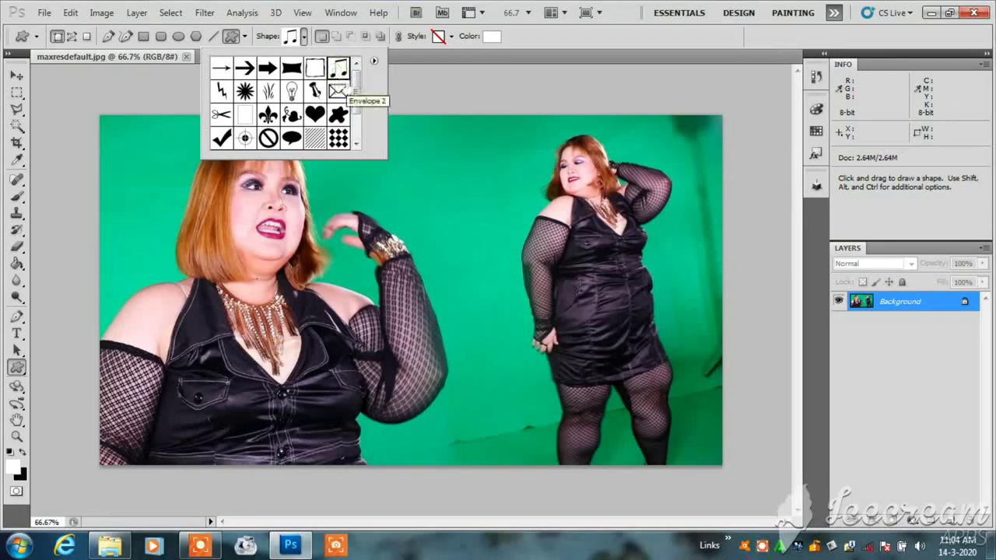
pyautogui.click(304, 38)
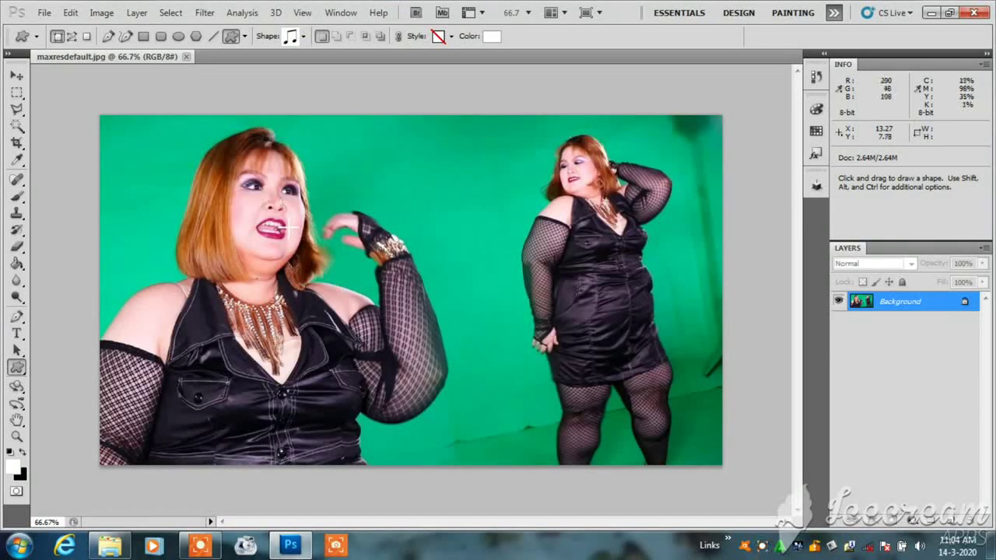
pyautogui.moveTo(291, 223); pyautogui.dragTo(307, 241)
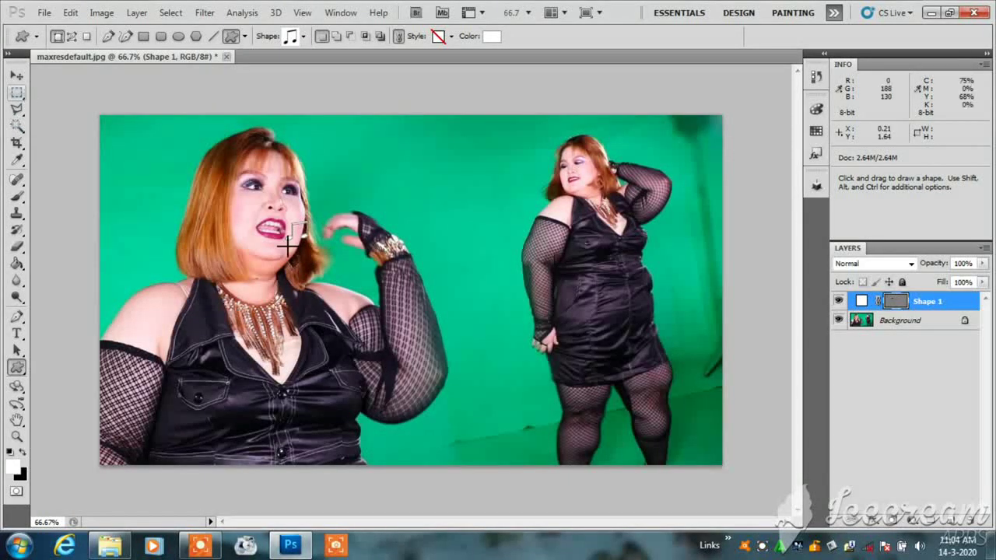
# Step: Move the music note slightly up to about X 399 px, Y 200 px and apply the transformation
pyautogui.click(16, 76)
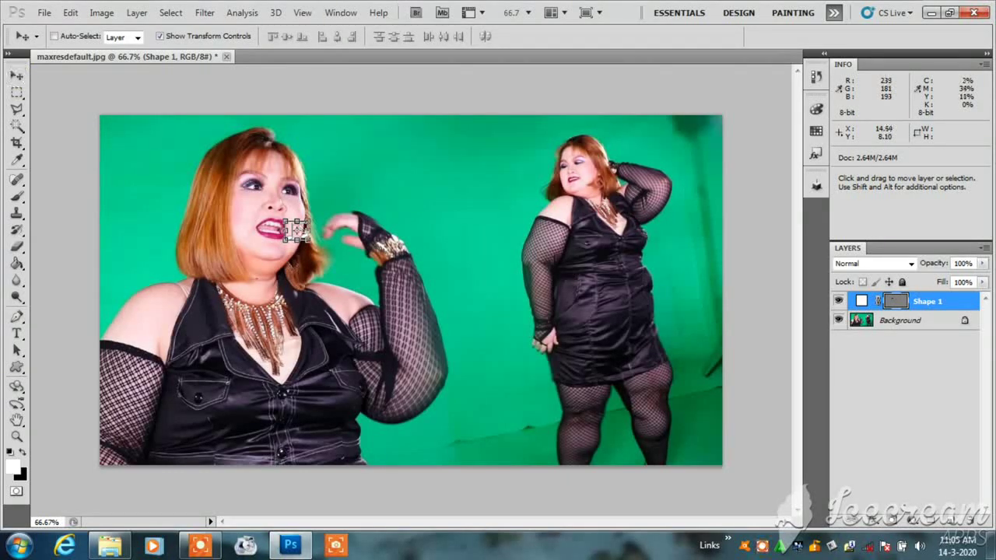
pyautogui.hotkey('ctrl', 't')
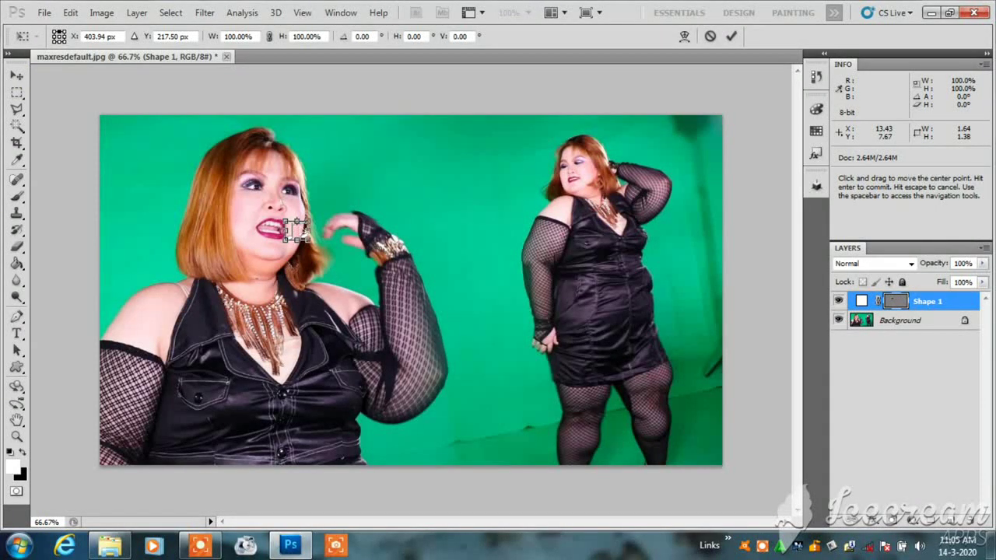
pyautogui.moveTo(296, 229); pyautogui.dragTo(294, 219)
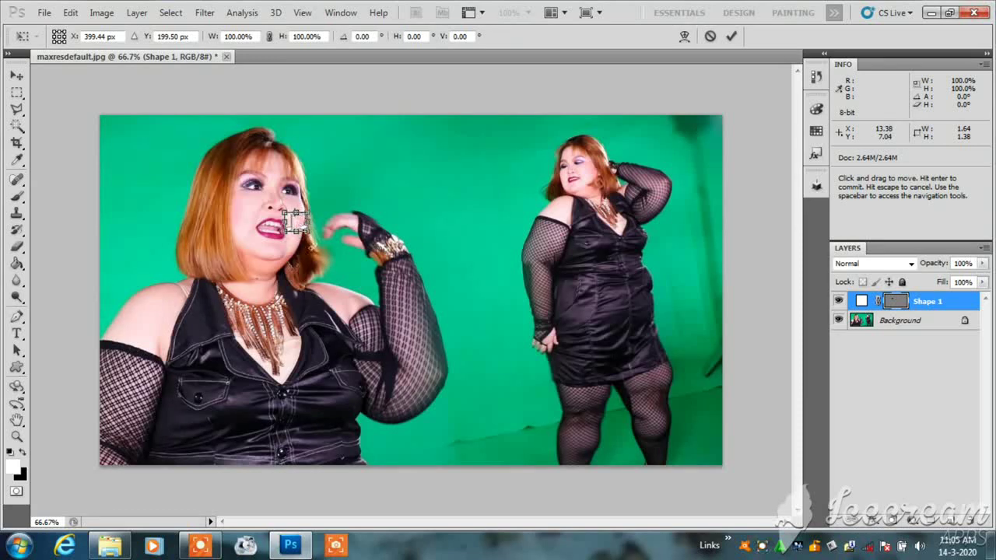
pyautogui.click(16, 75)
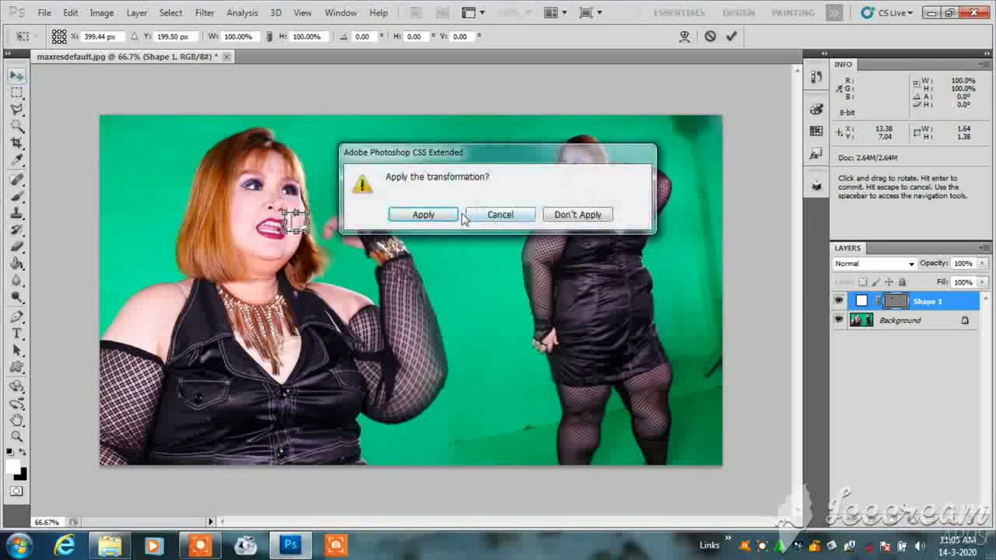
pyautogui.click(403, 218)
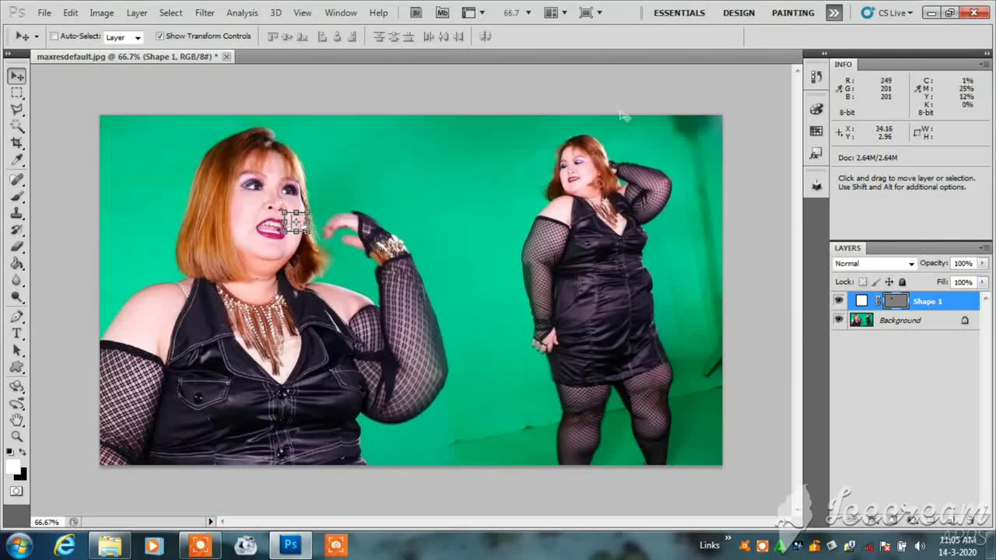
# Step: Change the music note's fill color to bright blue, 1759ff
pyautogui.hotkey('ctrl', 't')
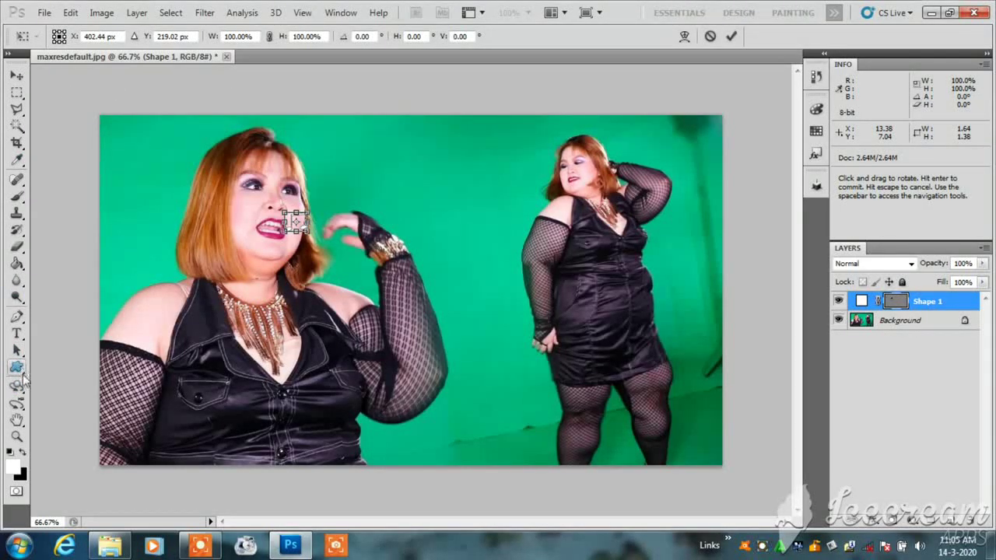
pyautogui.click(16, 366)
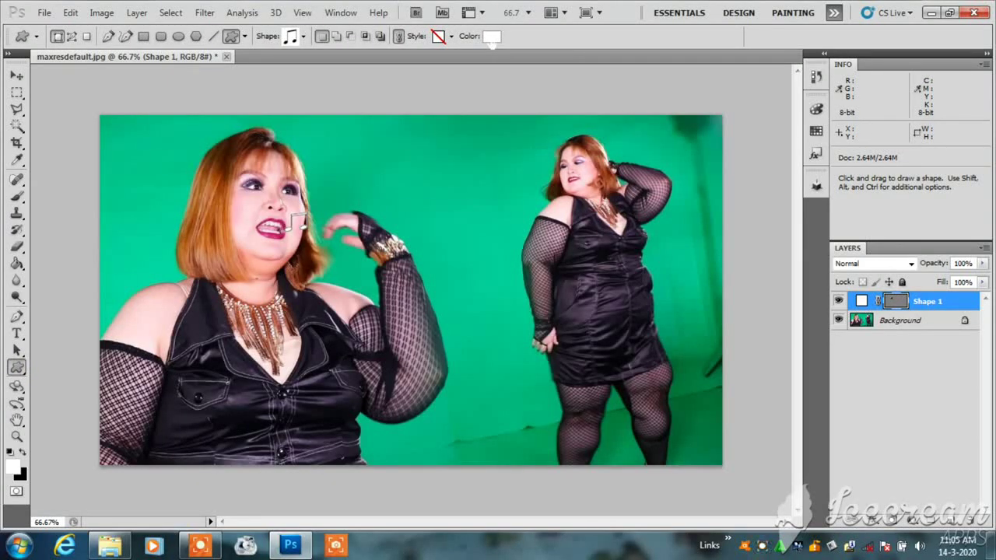
pyautogui.click(490, 37)
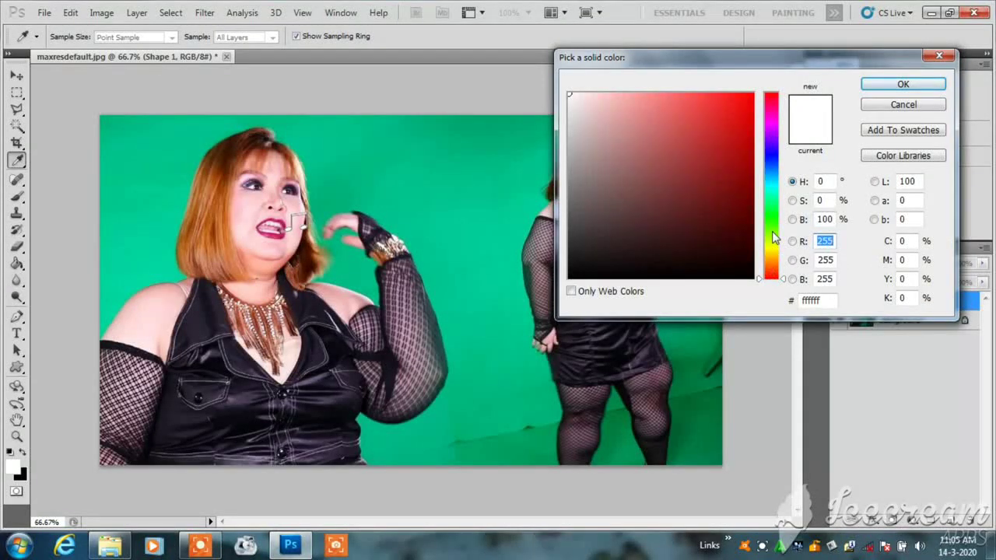
pyautogui.click(771, 168)
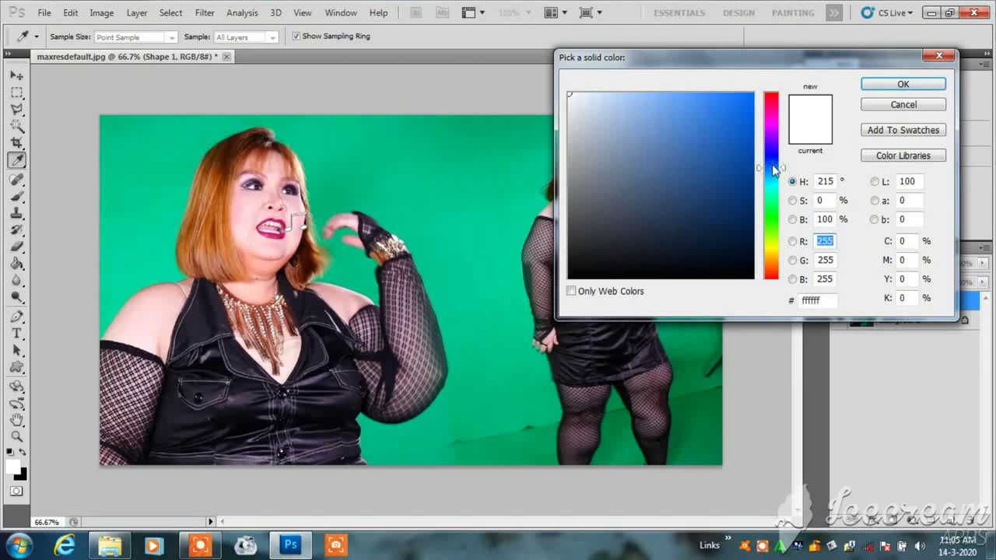
pyautogui.moveTo(771, 167); pyautogui.dragTo(771, 163)
pyautogui.moveTo(734, 107); pyautogui.dragTo(736, 94)
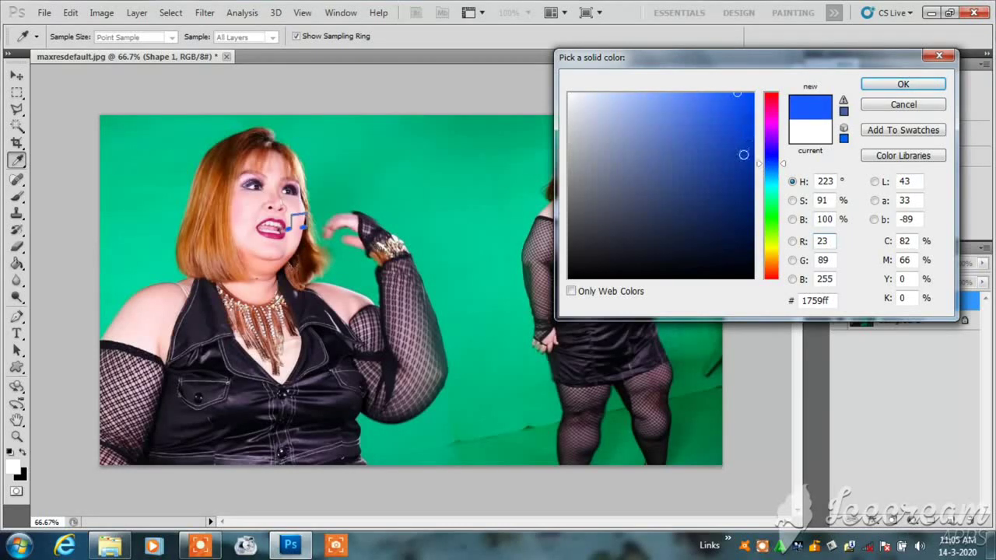
pyautogui.click(896, 84)
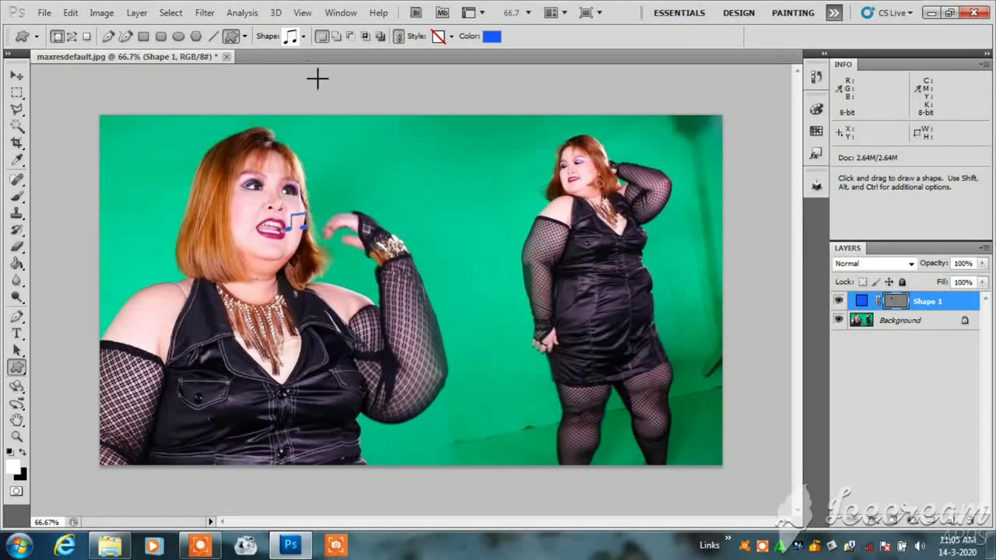
# Step: Draw a second music note, about 2.38 by 2.01, beside the first and move it to about X 459 px, Y 162 px
pyautogui.moveTo(318, 212); pyautogui.dragTo(345, 232)
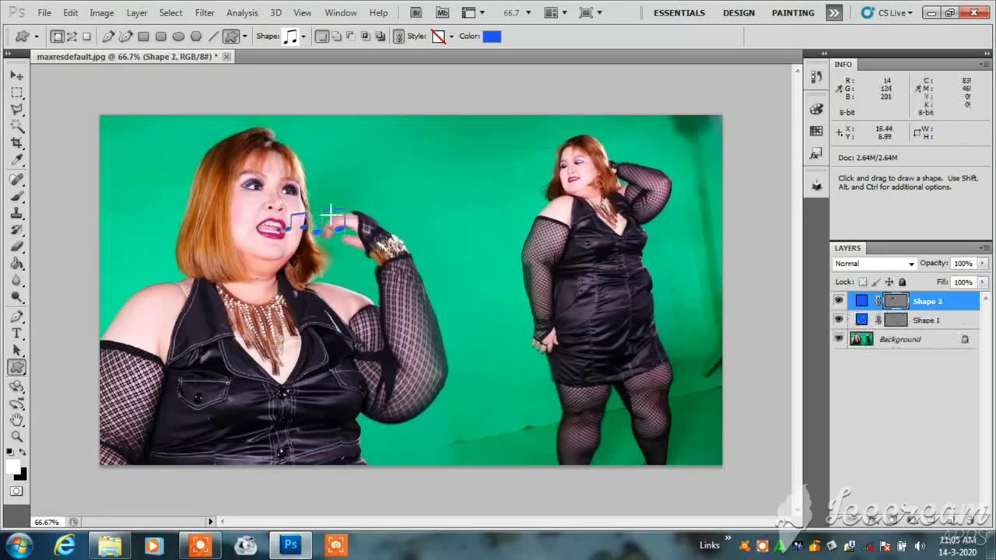
pyautogui.click(16, 78)
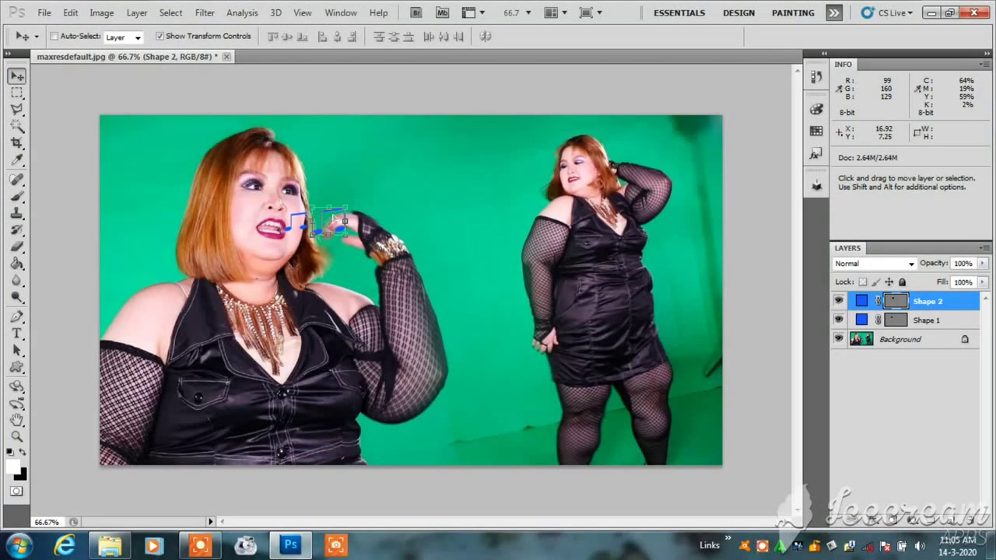
pyautogui.hotkey('ctrl', 't')
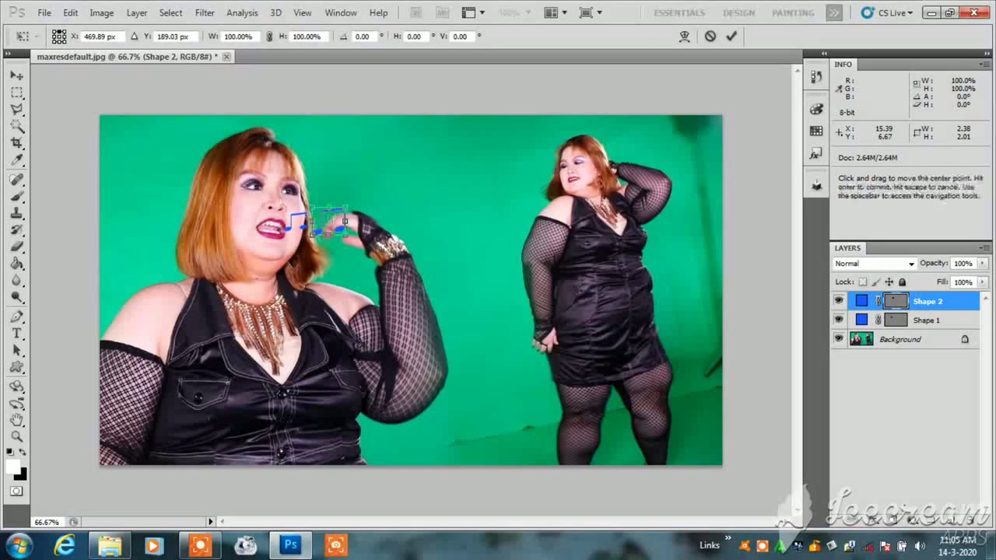
pyautogui.moveTo(333, 222); pyautogui.dragTo(336, 218)
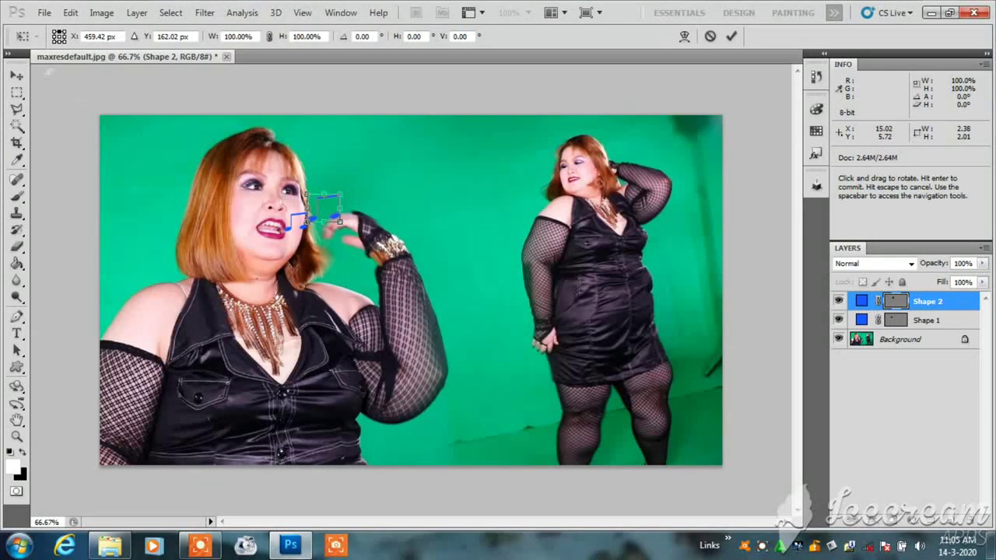
pyautogui.click(17, 76)
pyautogui.click(428, 216)
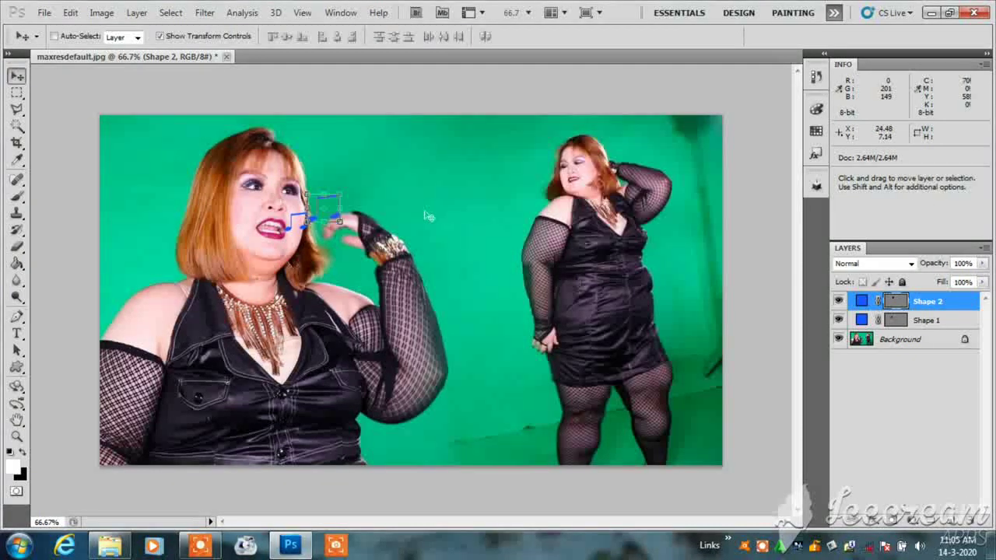
# Step: Scale the second music note's height down to about 76% from its upper edge and apply the transformation
pyautogui.moveTo(324, 195); pyautogui.dragTo(325, 202)
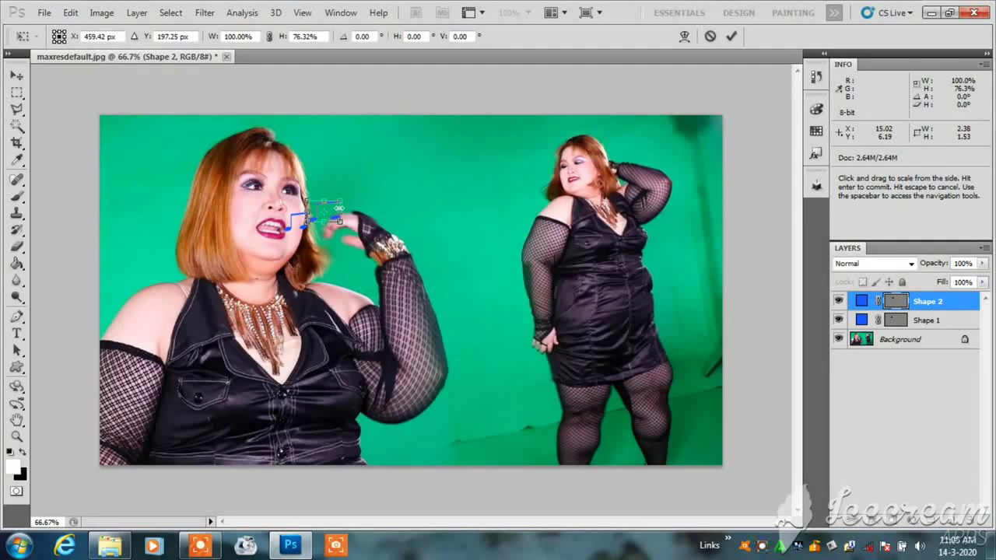
pyautogui.click(17, 75)
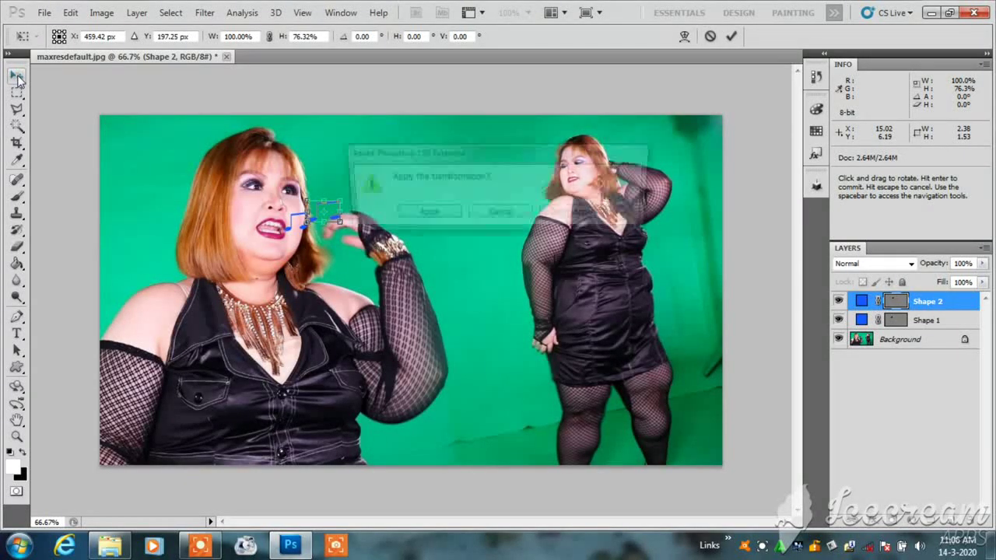
pyautogui.click(445, 214)
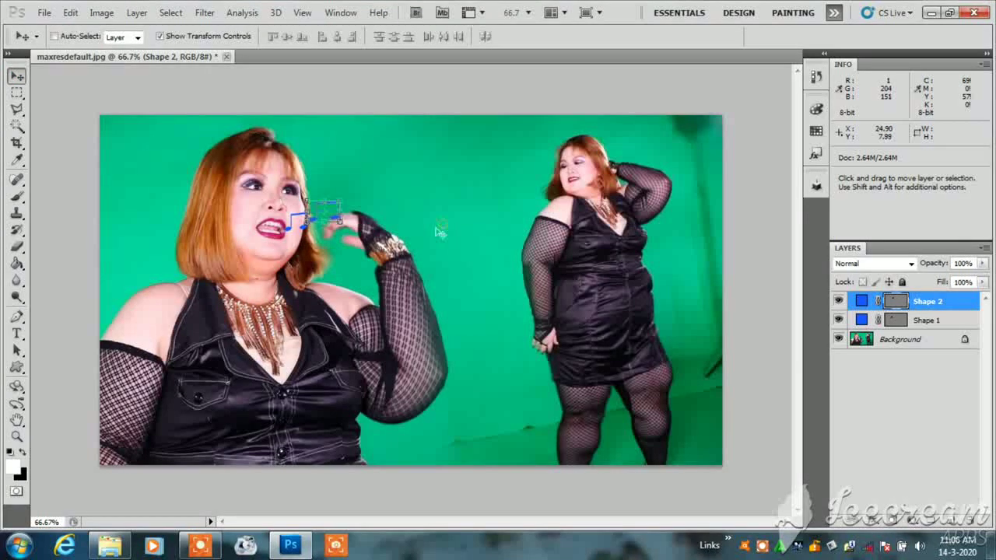
# Step: Draw a third blue music note next to the second one, above the raised hand
pyautogui.click(16, 367)
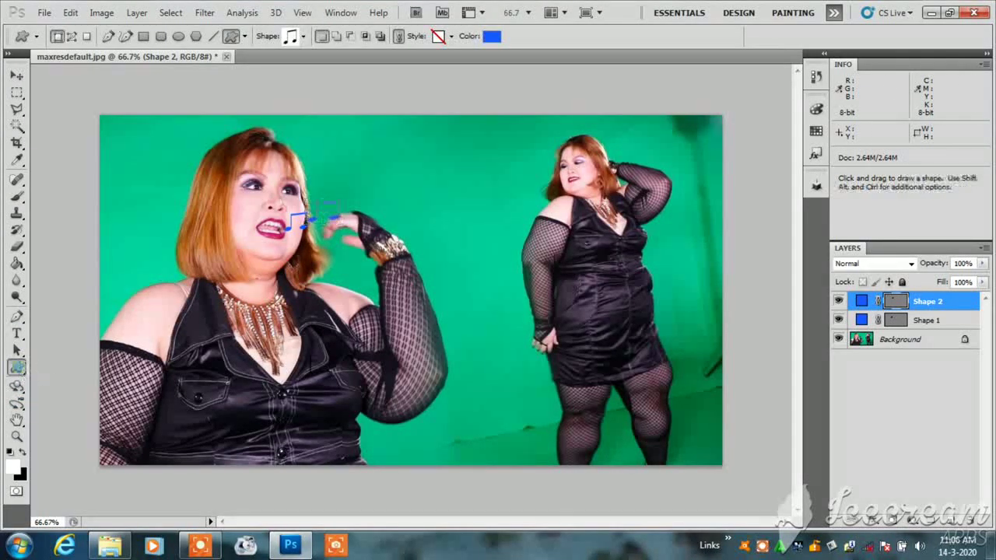
pyautogui.moveTo(342, 196); pyautogui.dragTo(381, 220)
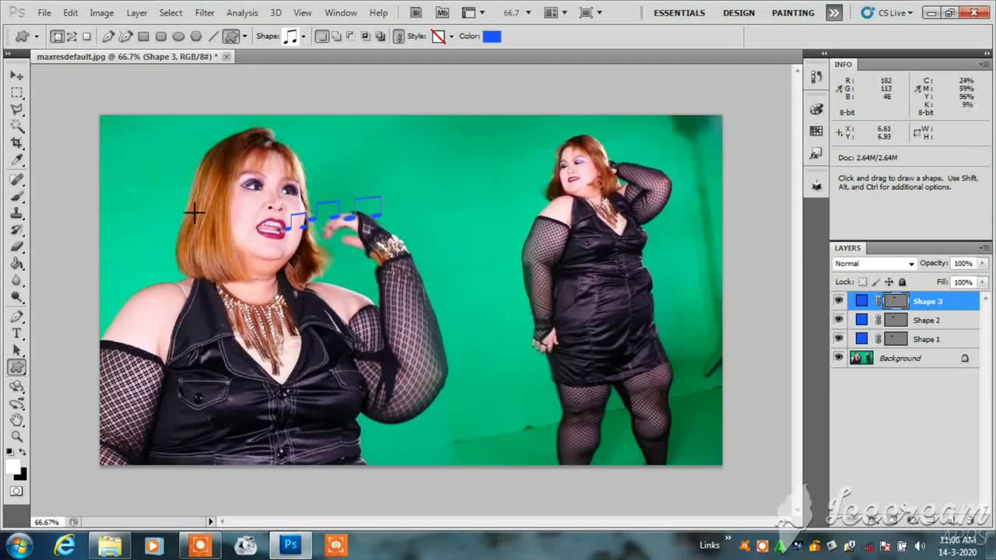
# Step: Move the third music note up and slightly left to about X 533 px, Y 173 px and apply the transformation
pyautogui.press('ctrl')
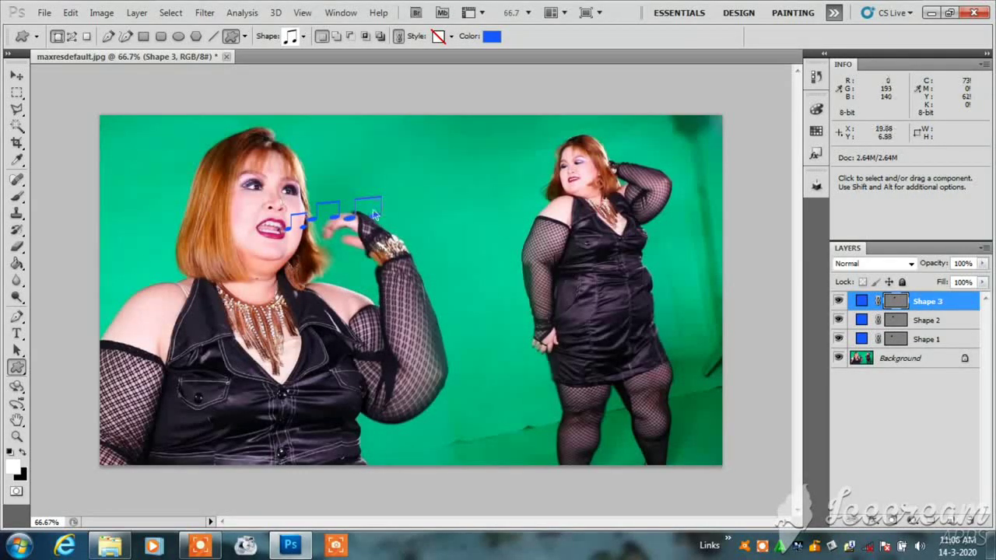
pyautogui.press('ctrl')
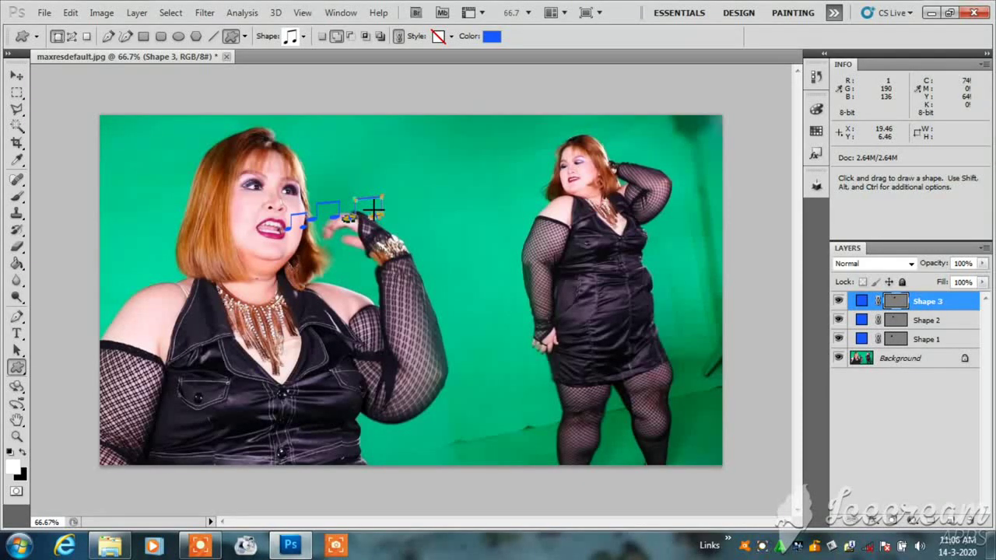
pyautogui.press('ctrl')
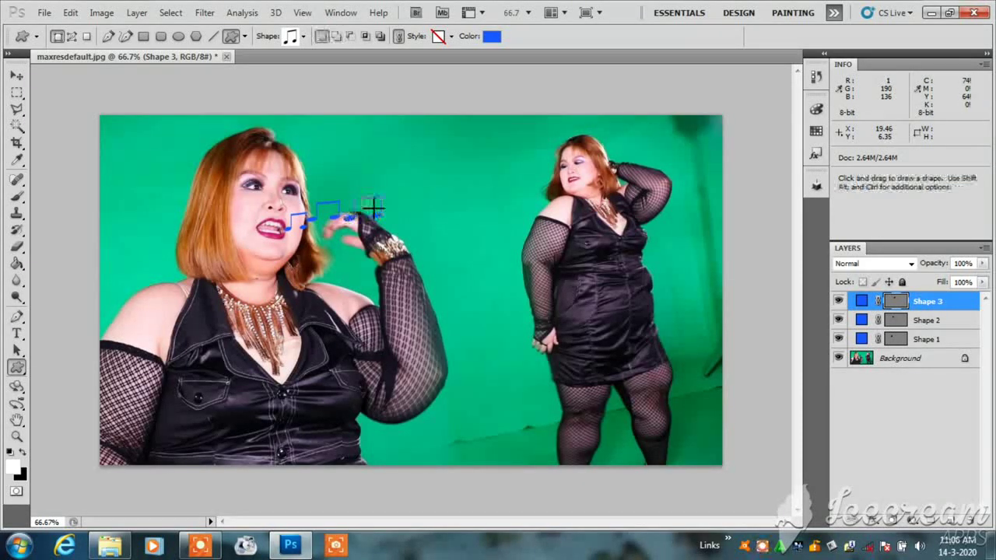
pyautogui.press('alt')
pyautogui.moveTo(372, 208); pyautogui.dragTo(374, 210)
pyautogui.press('ctrl')
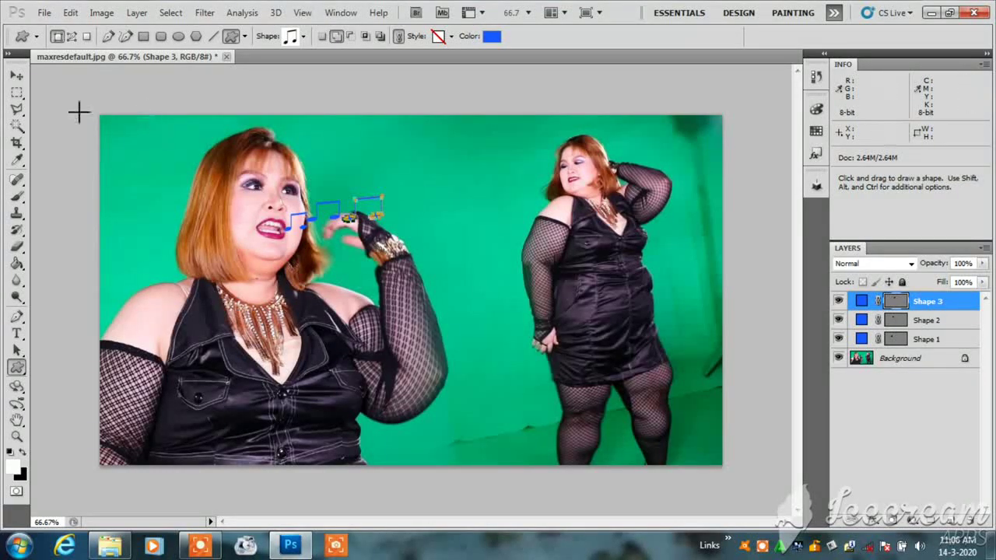
pyautogui.click(16, 75)
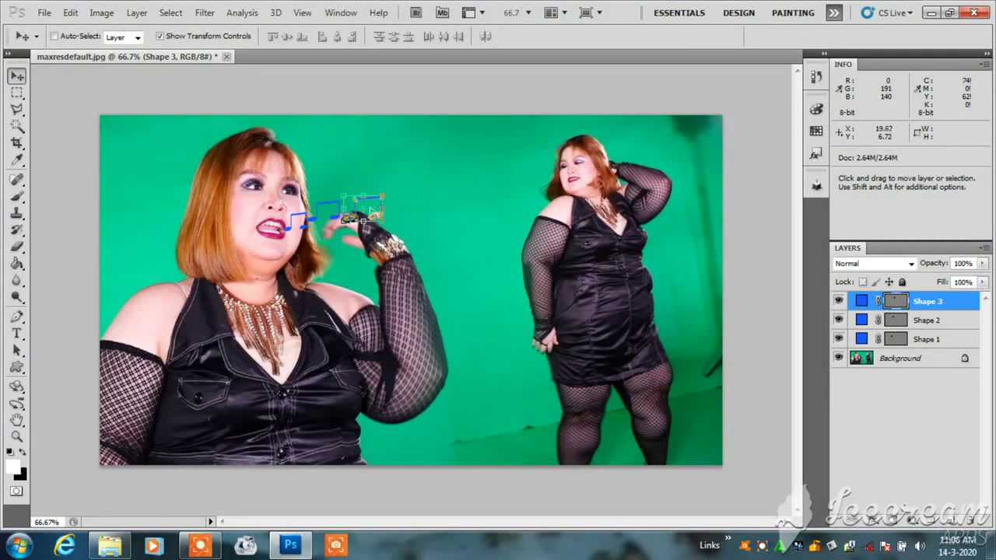
pyautogui.hotkey('ctrl', 't')
pyautogui.moveTo(362, 193); pyautogui.dragTo(354, 188)
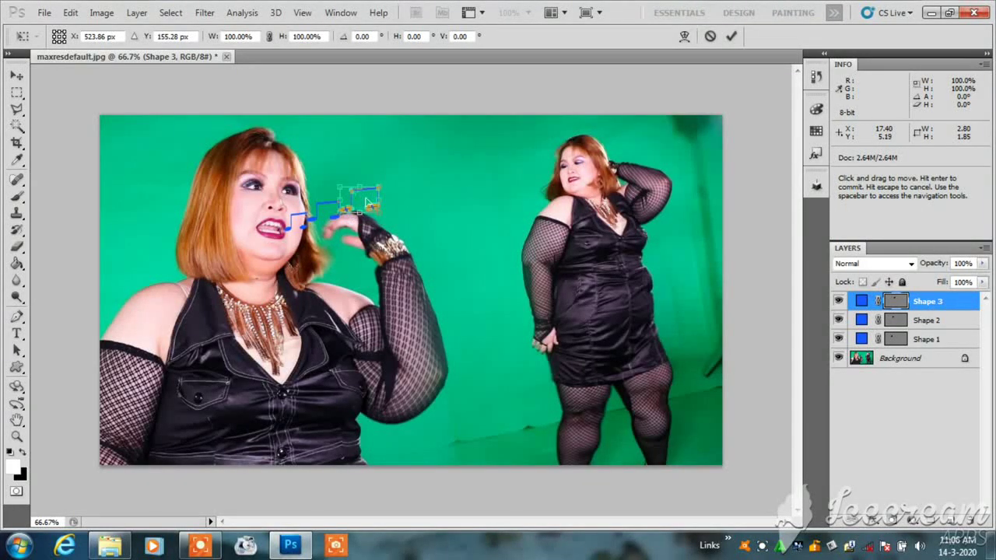
pyautogui.click(17, 75)
pyautogui.click(418, 215)
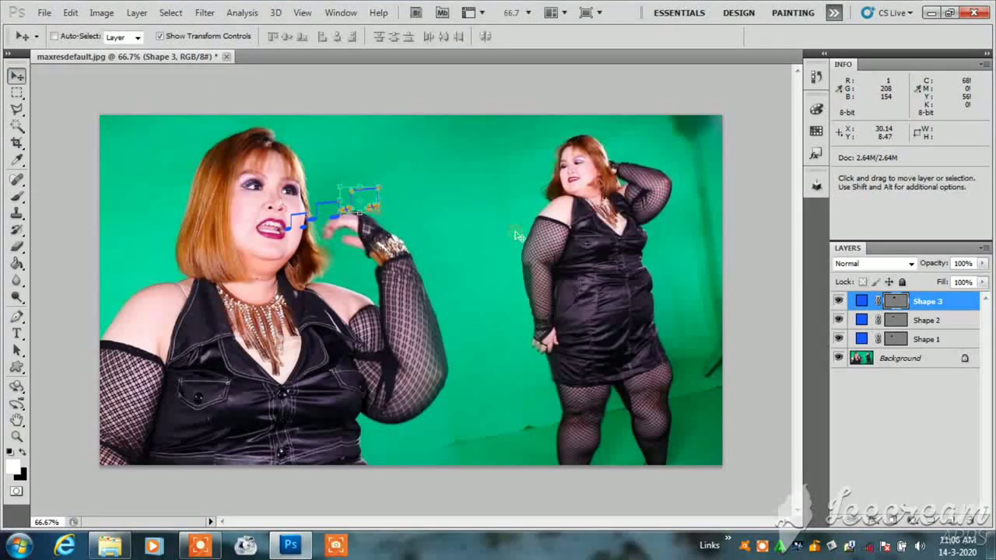
# Step: Scale the third music note's height down to about 83% from its upper edge and apply the transformation
pyautogui.hotkey('ctrl', 't')
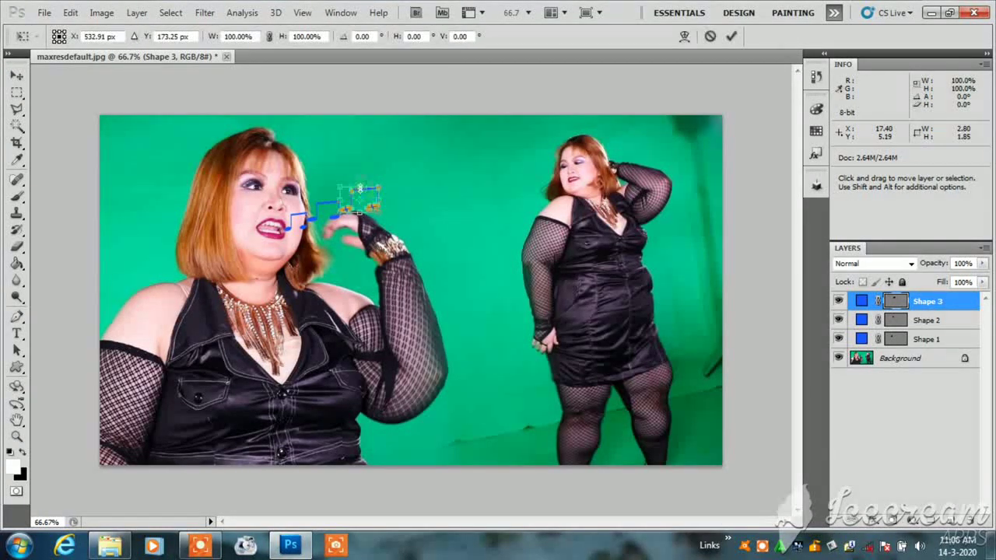
pyautogui.moveTo(359, 186); pyautogui.dragTo(359, 190)
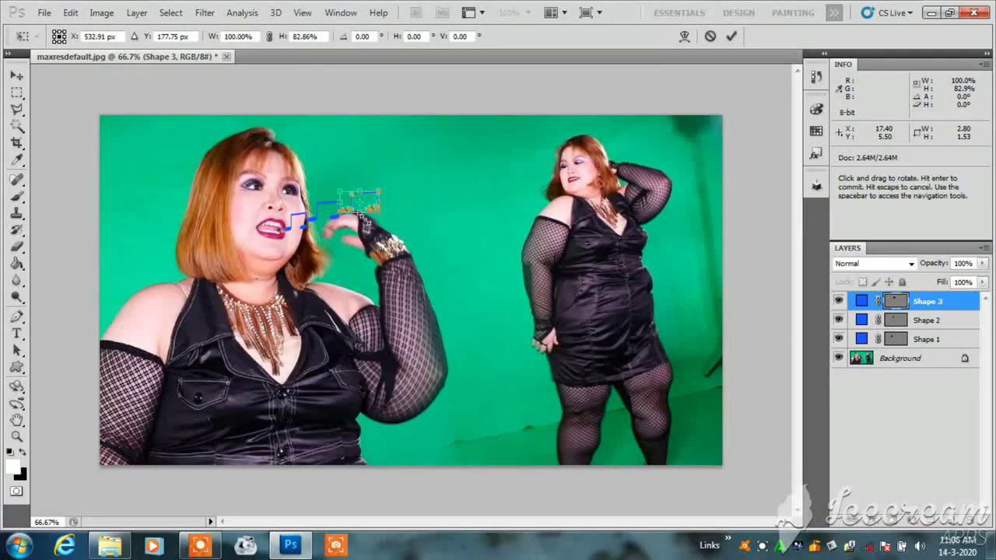
pyautogui.click(17, 76)
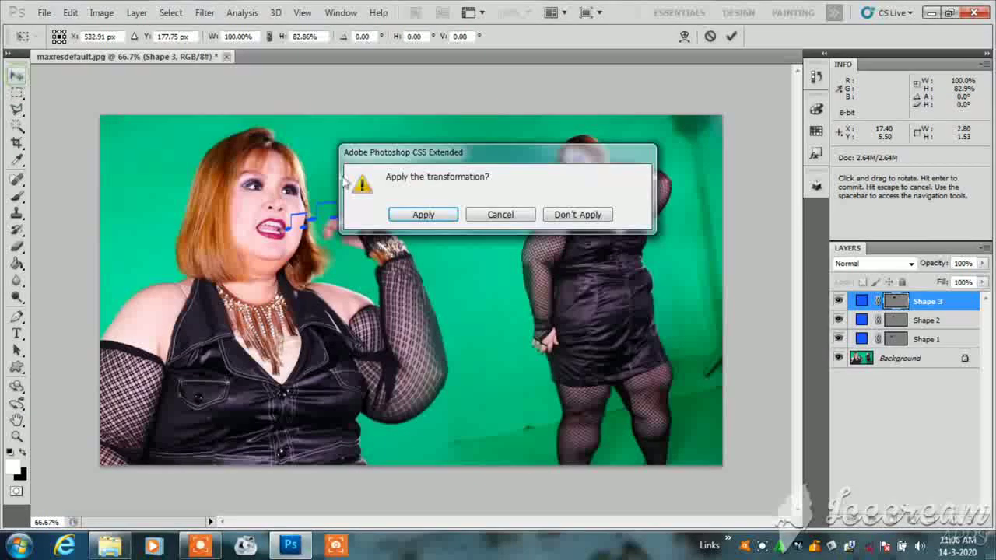
pyautogui.click(416, 214)
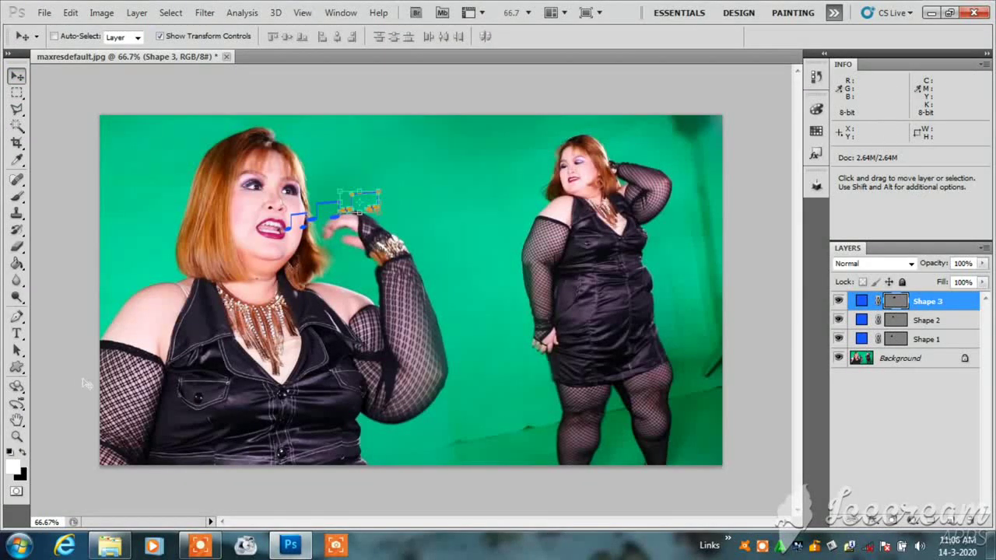
# Step: Draw a larger fourth blue music note beyond the third and move it up so it continues the rising trail
pyautogui.click(16, 366)
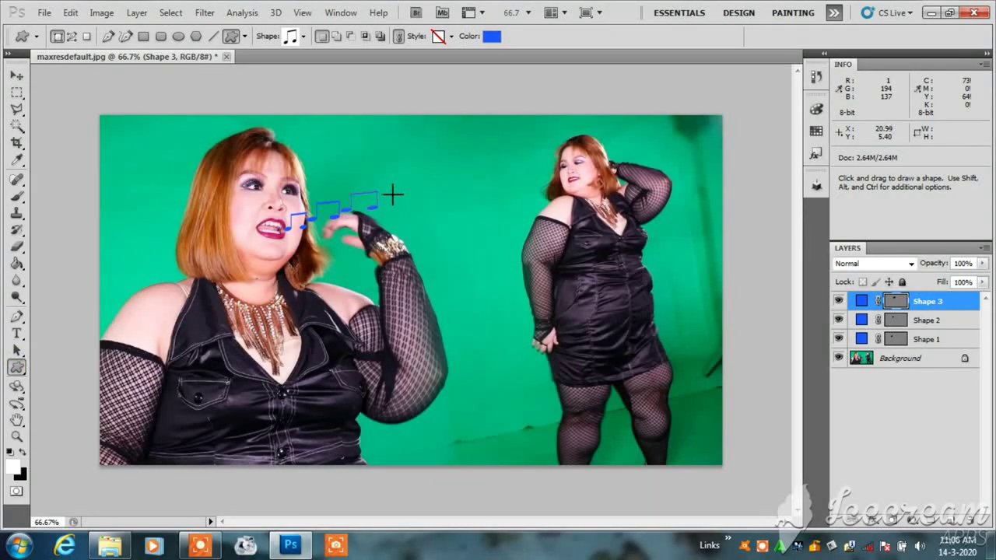
pyautogui.moveTo(392, 192); pyautogui.dragTo(433, 214)
pyautogui.click(17, 76)
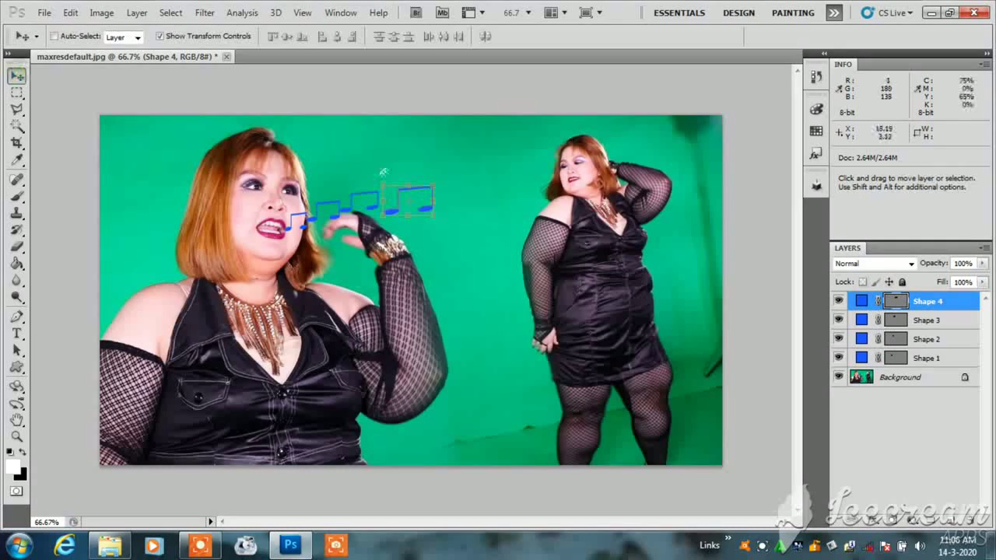
pyautogui.moveTo(423, 199); pyautogui.dragTo(417, 189)
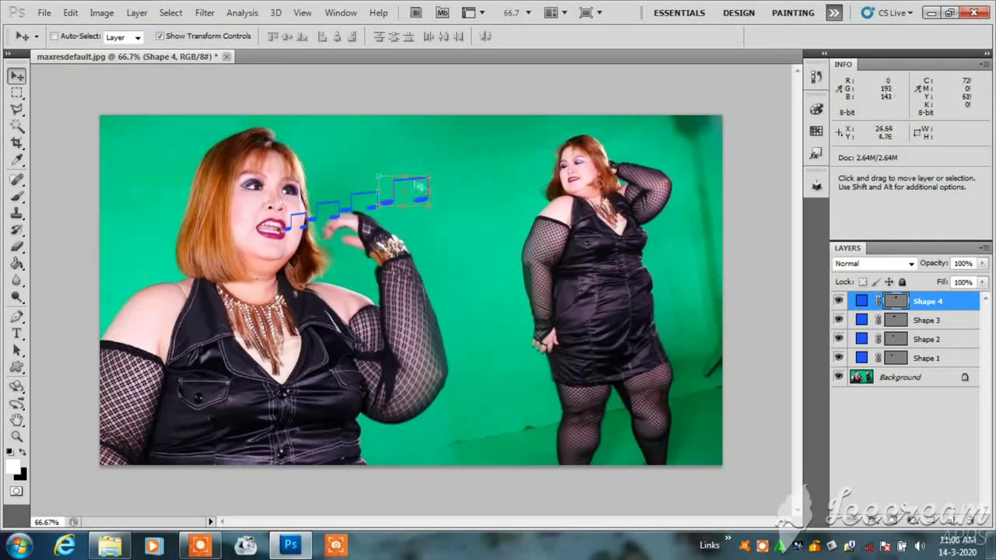
# Step: Scale the fourth music note to about 91% width and 98% height and apply the transformation
pyautogui.hotkey('ctrl', 't')
pyautogui.moveTo(426, 190); pyautogui.dragTo(401, 181)
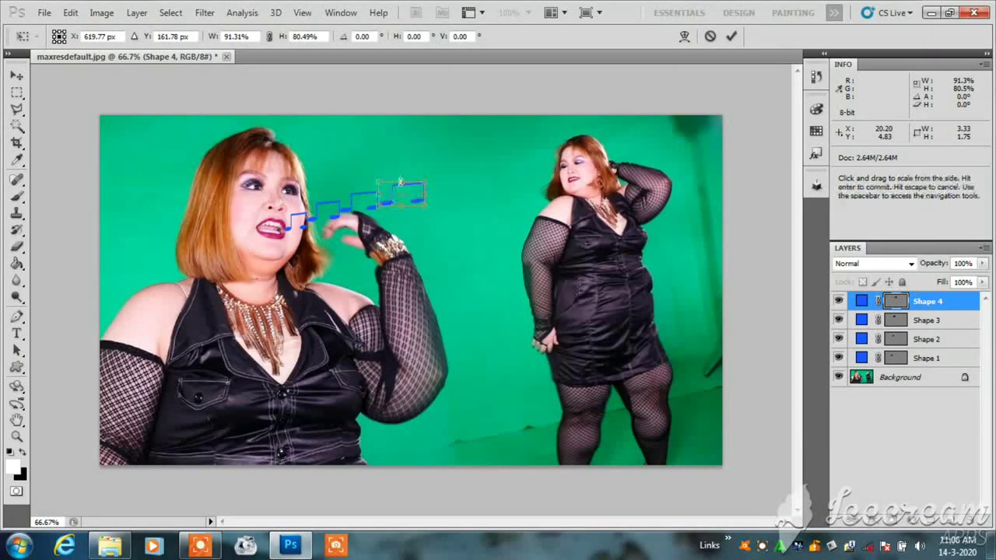
pyautogui.moveTo(400, 182); pyautogui.dragTo(400, 177)
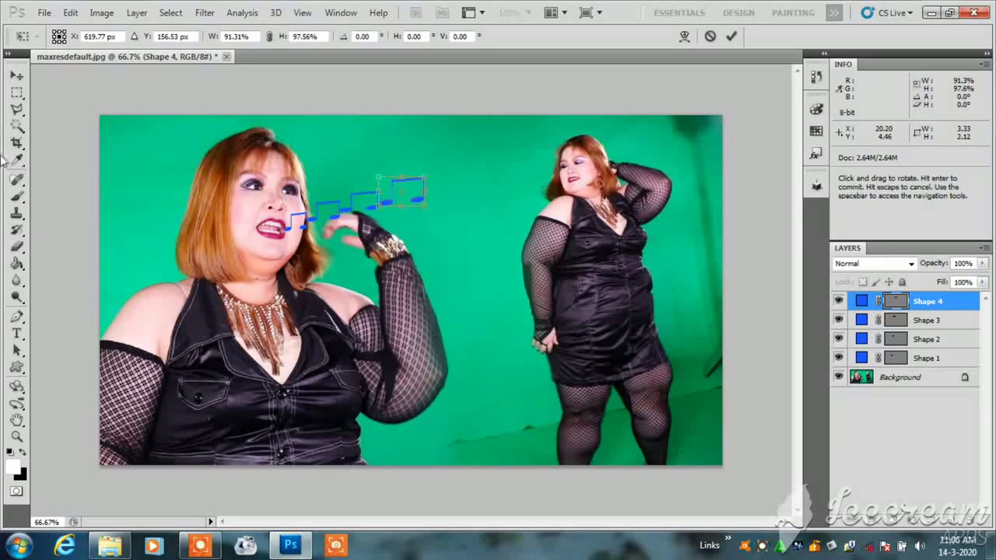
pyautogui.click(16, 75)
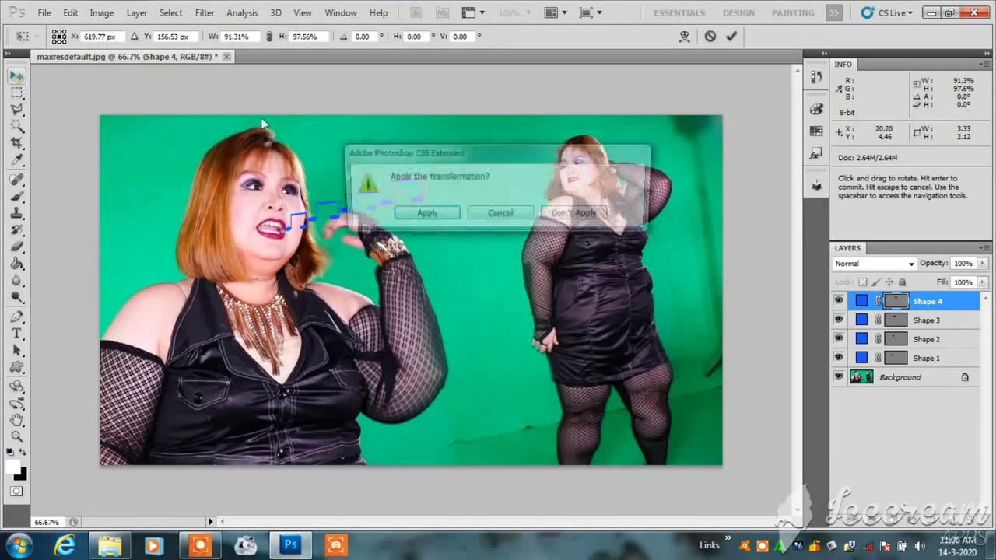
pyautogui.click(423, 214)
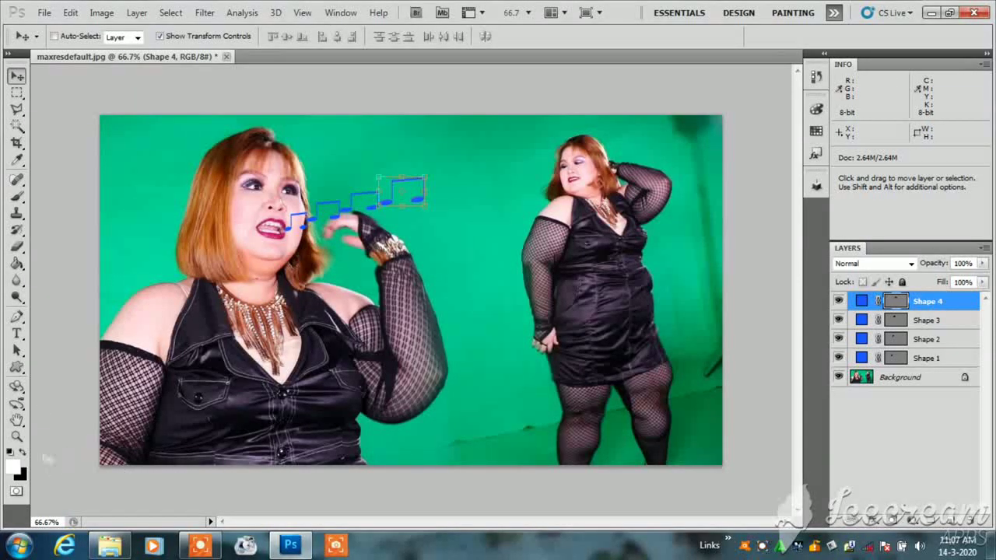
# Step: Display the Animation panel, switch it to the timeline view and return it to frame animation
pyautogui.click(18, 369)
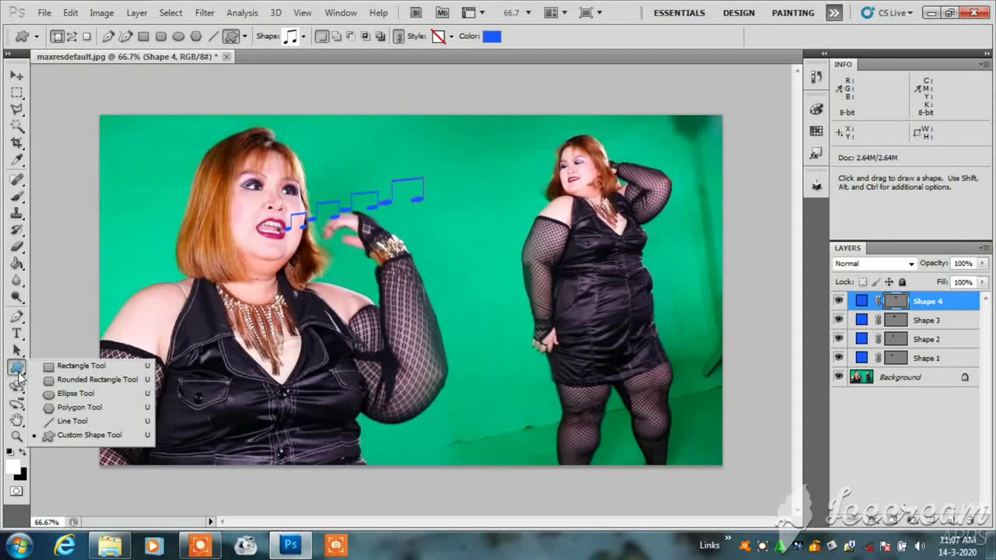
pyautogui.click(17, 352)
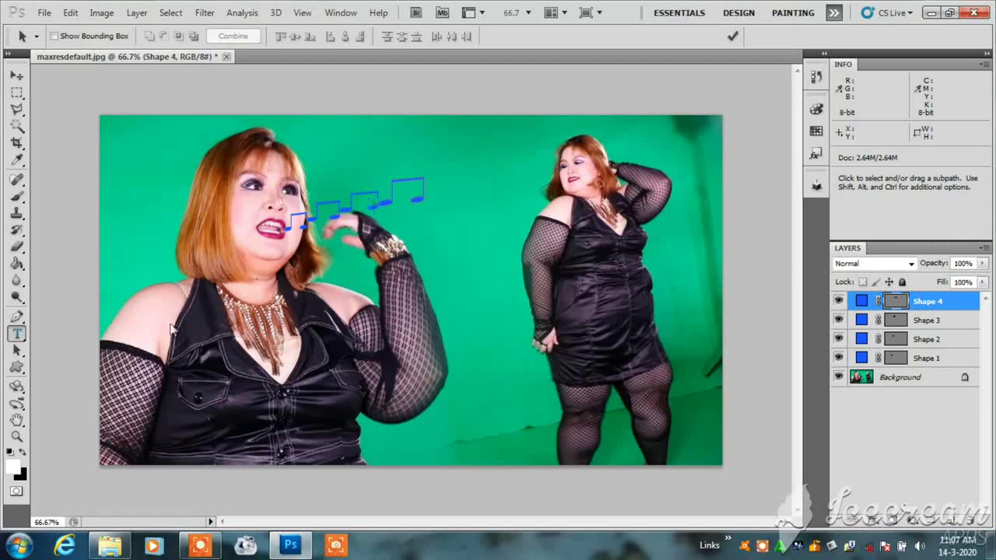
pyautogui.click(17, 351)
pyautogui.hotkey('alt', 'w')
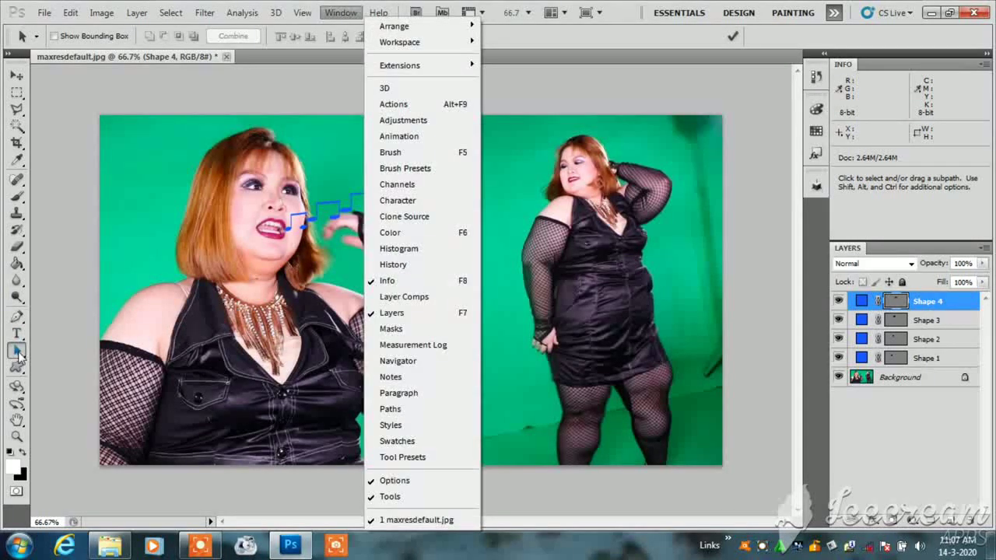
pyautogui.click(16, 351)
pyautogui.click(346, 16)
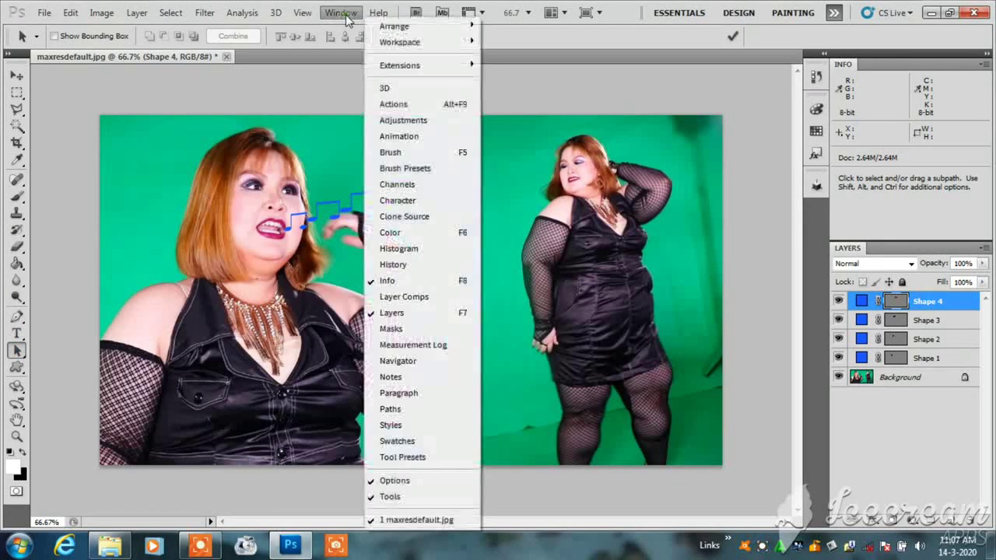
pyautogui.click(398, 138)
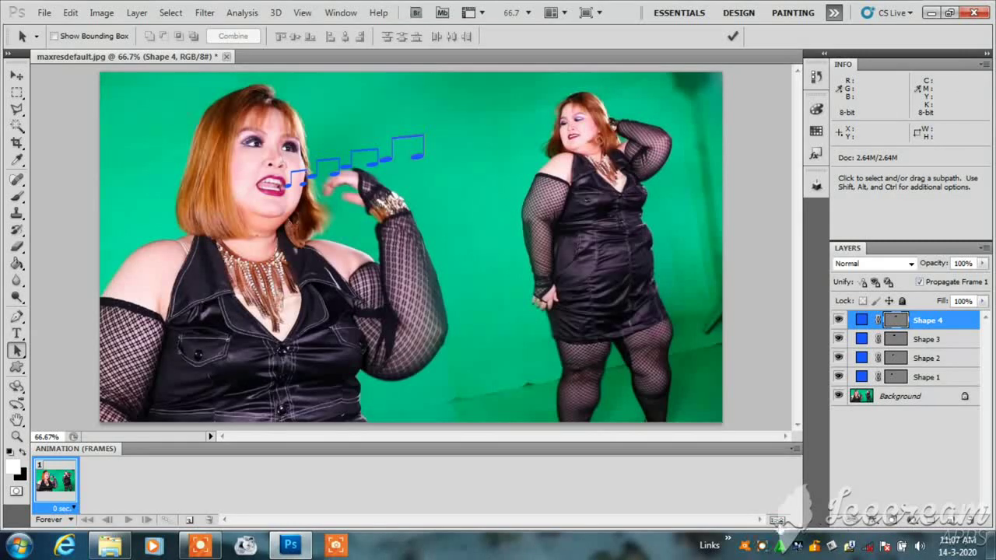
pyautogui.click(778, 520)
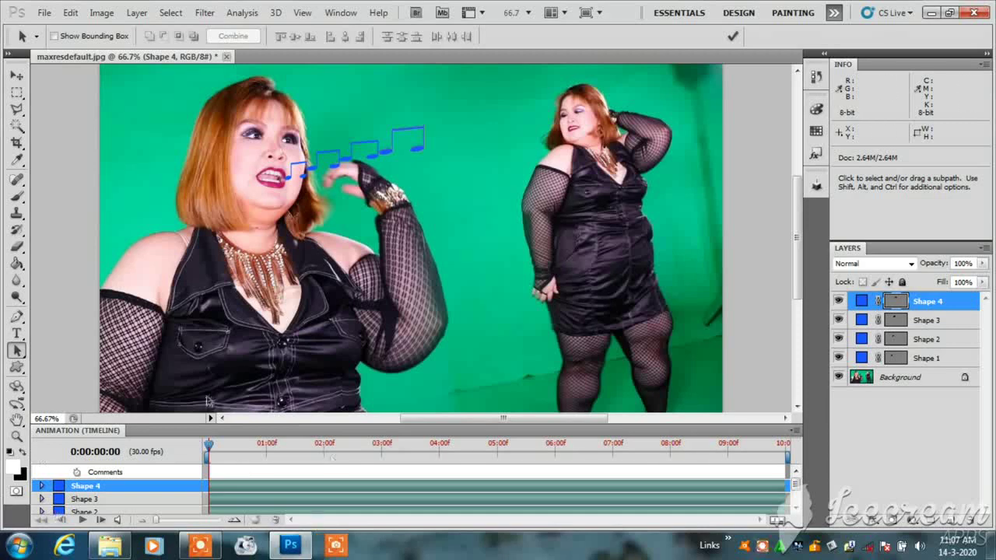
pyautogui.click(777, 520)
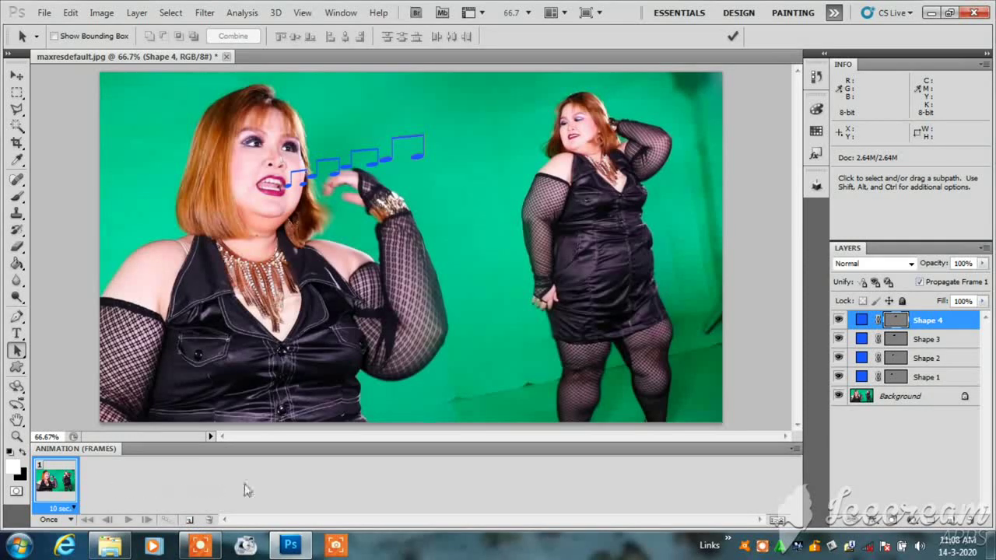
# Step: Duplicate the animation frame four times to make five frames in total
pyautogui.click(190, 520)
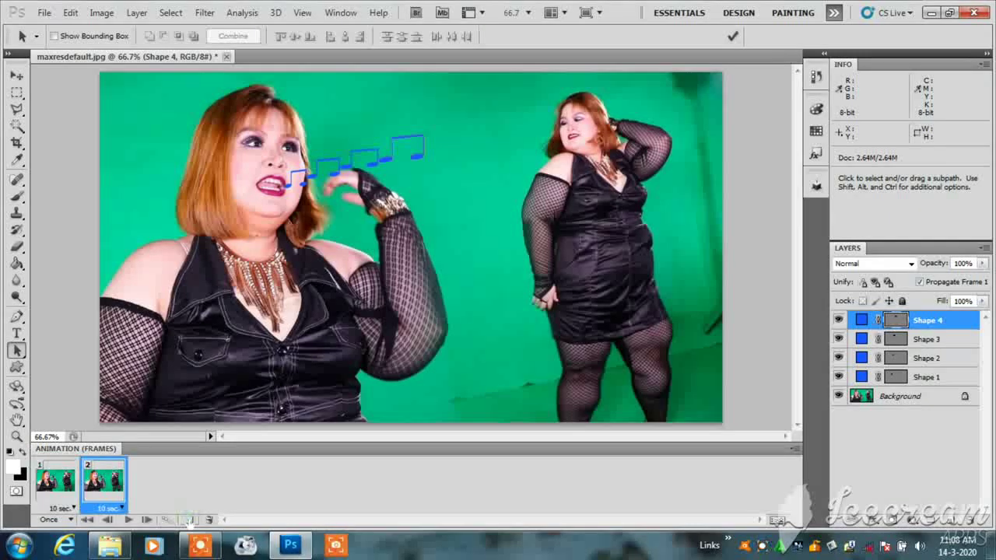
pyautogui.click(190, 520)
pyautogui.click(190, 519)
pyautogui.click(190, 520)
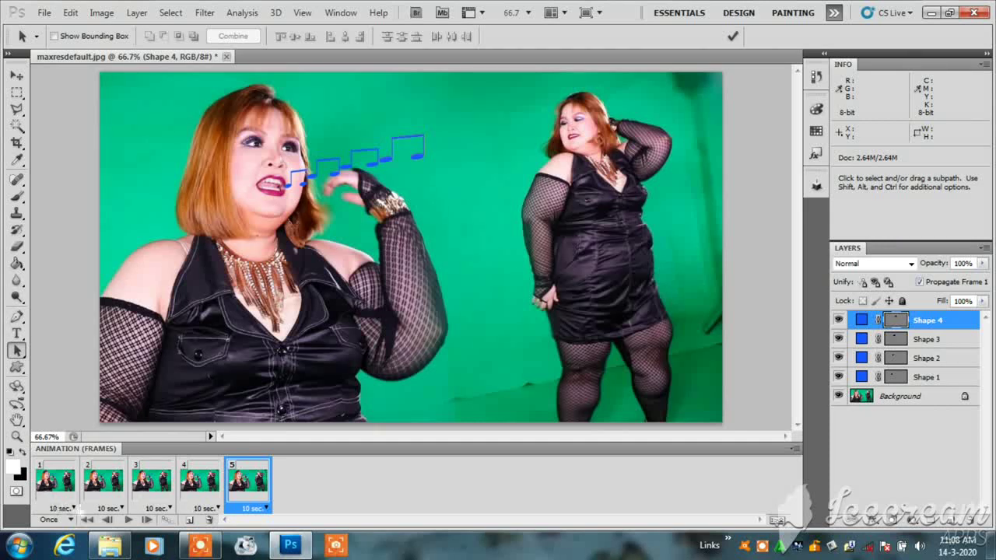
# Step: Hide all four music-note shape layers in frame 1 and show only Shape 1 above the background in frame 2
pyautogui.click(59, 491)
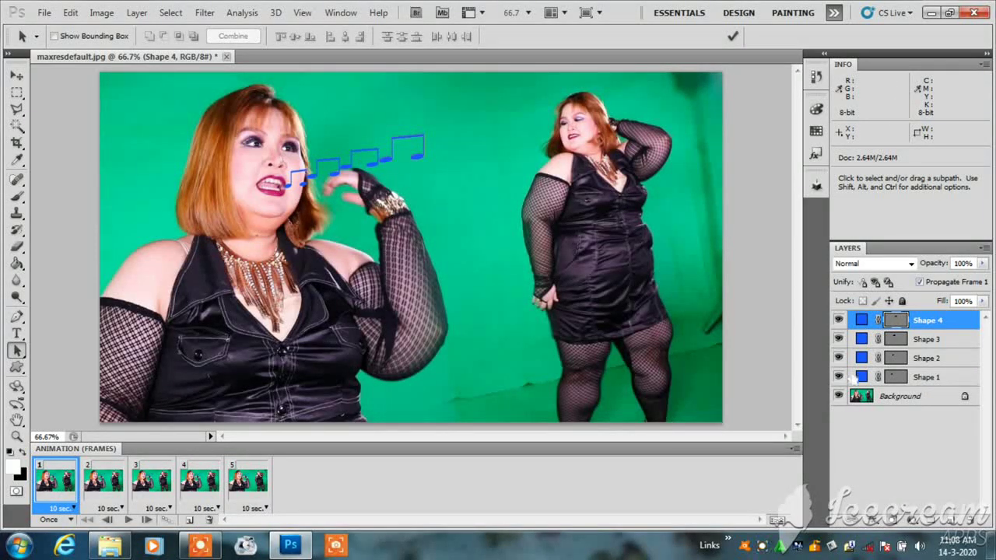
pyautogui.moveTo(838, 358); pyautogui.dragTo(838, 320)
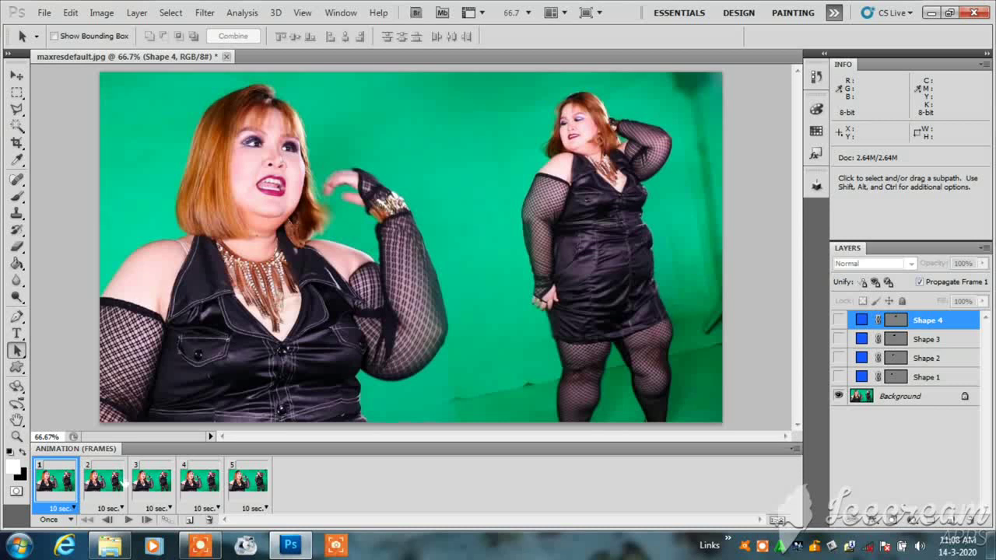
pyautogui.click(114, 481)
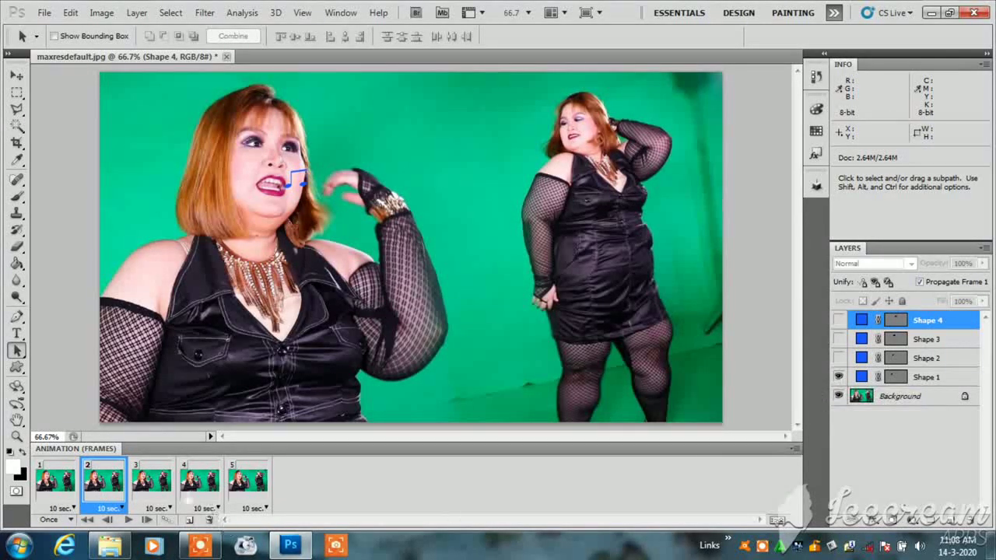
# Step: Show Shape 1 and Shape 2 in frame 3, and Shape 1, Shape 2 and Shape 3 in frame 4
pyautogui.click(162, 486)
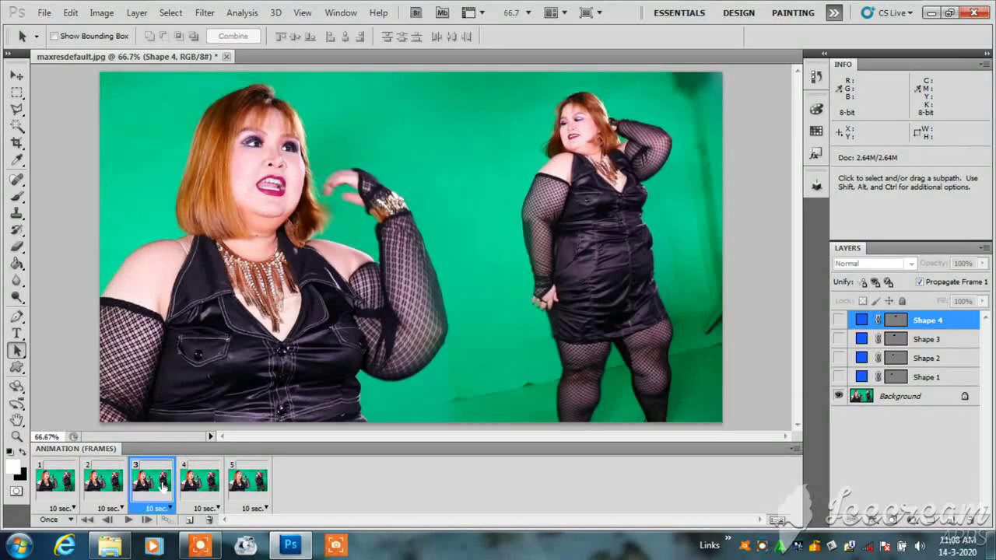
pyautogui.click(839, 376)
pyautogui.click(839, 358)
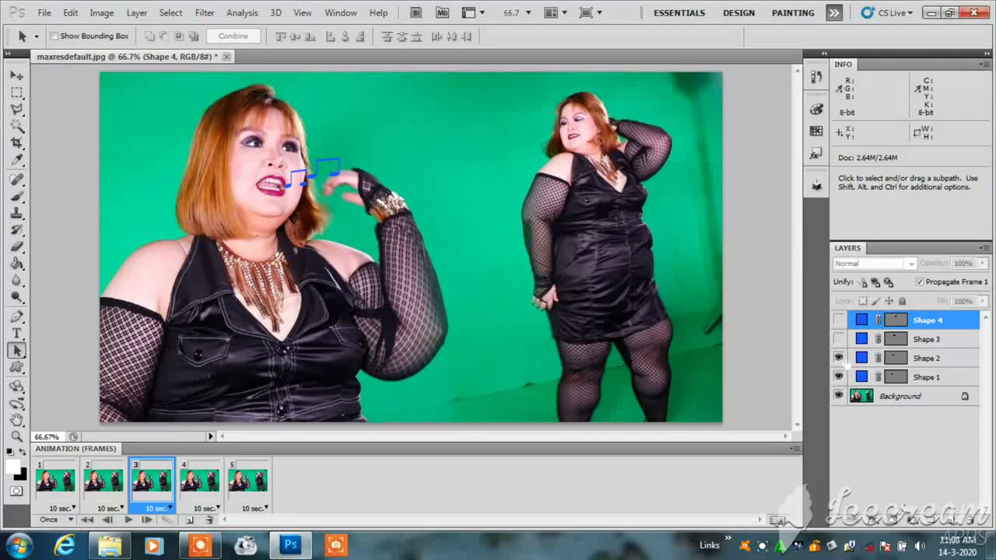
pyautogui.click(198, 480)
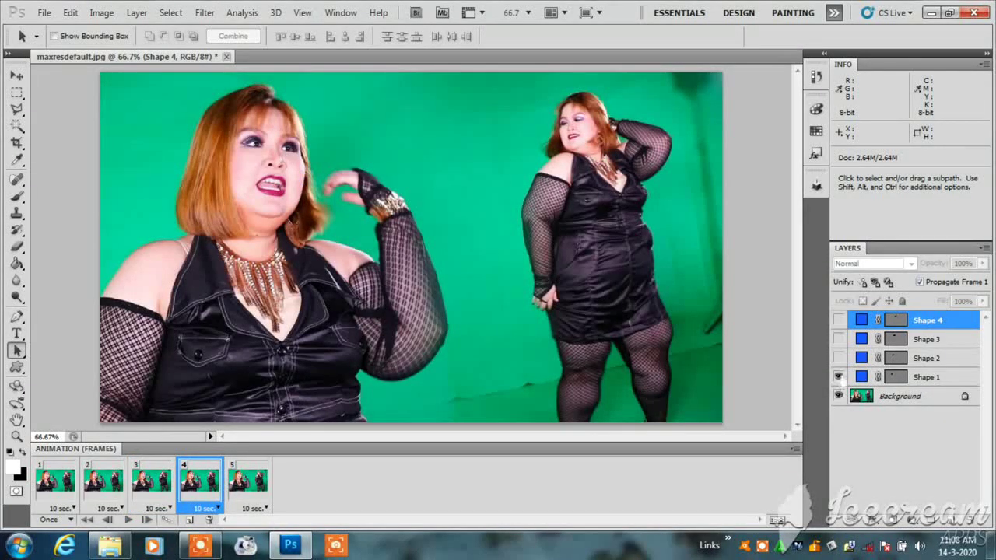
pyautogui.click(839, 357)
pyautogui.click(839, 340)
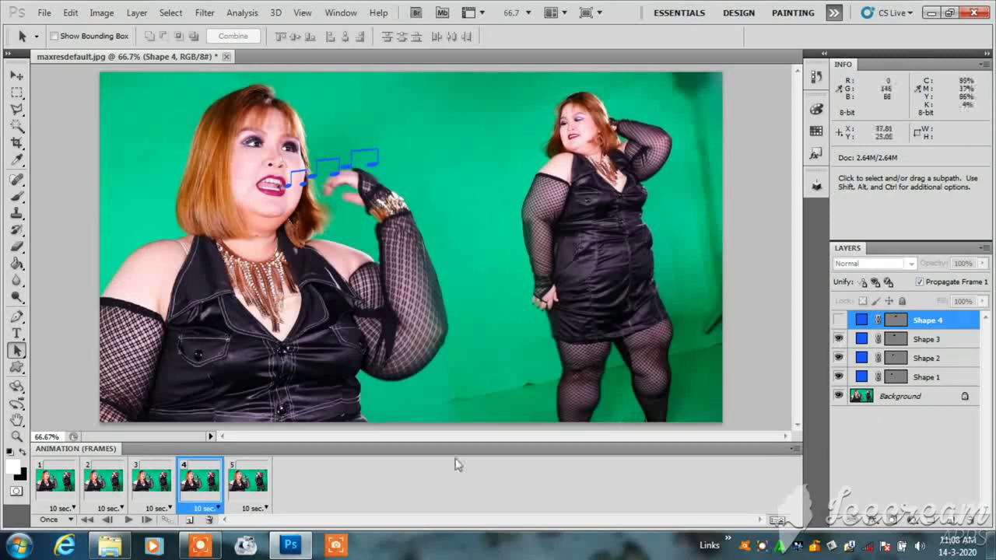
# Step: Show Shape 1, Shape 2, Shape 3 and Shape 4 above the background in frame 5
pyautogui.click(246, 483)
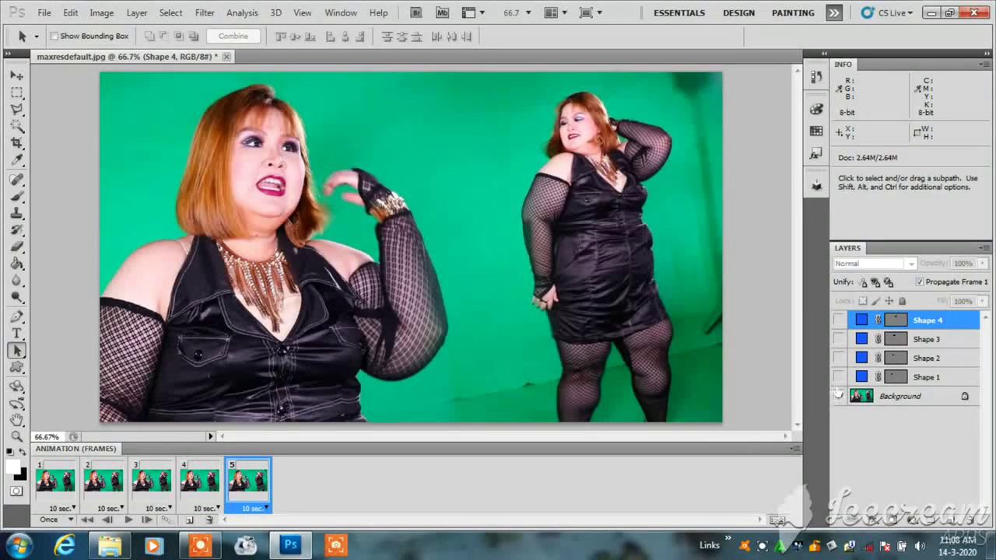
pyautogui.moveTo(841, 371); pyautogui.dragTo(838, 320)
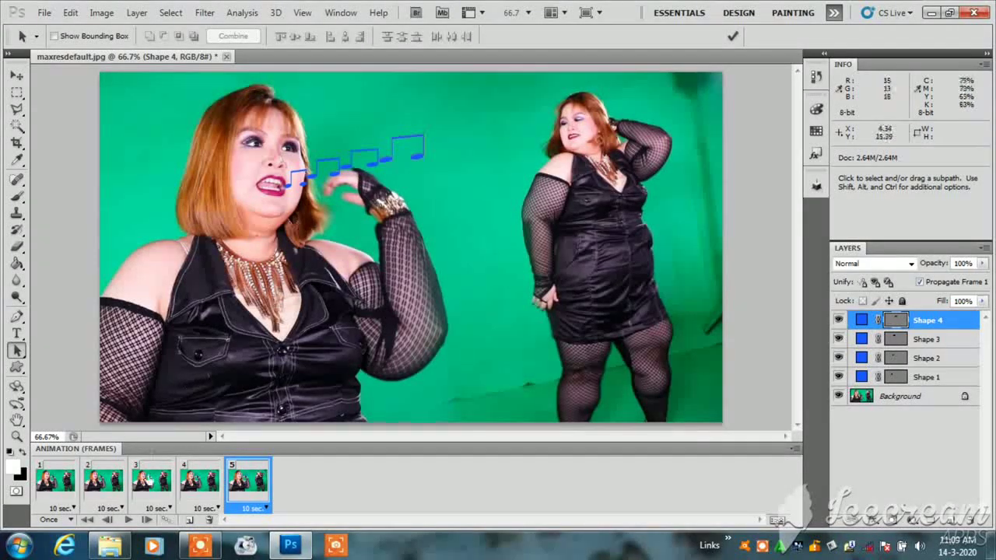
# Step: Set the delay of each of the five animation frames to 0.5 seconds
pyautogui.click(60, 498)
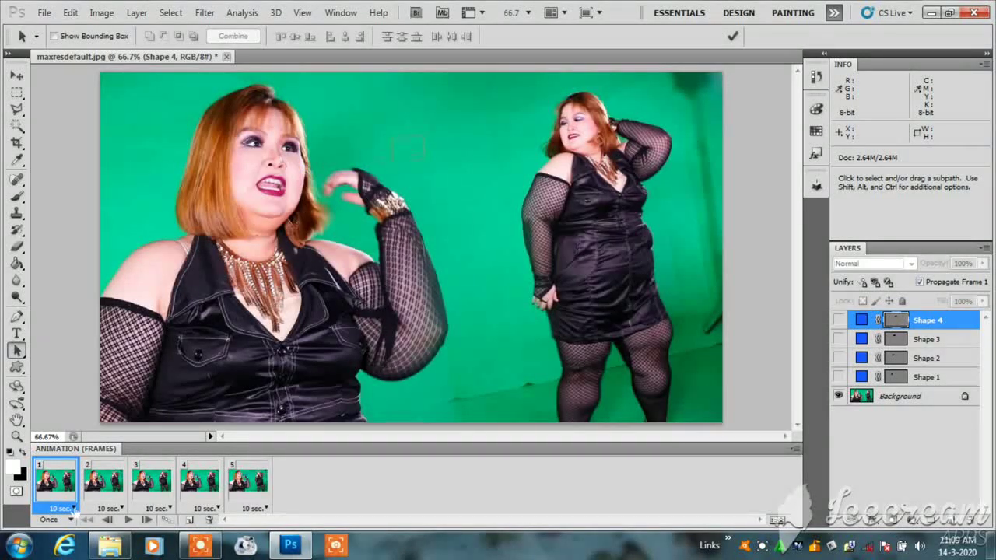
pyautogui.click(74, 508)
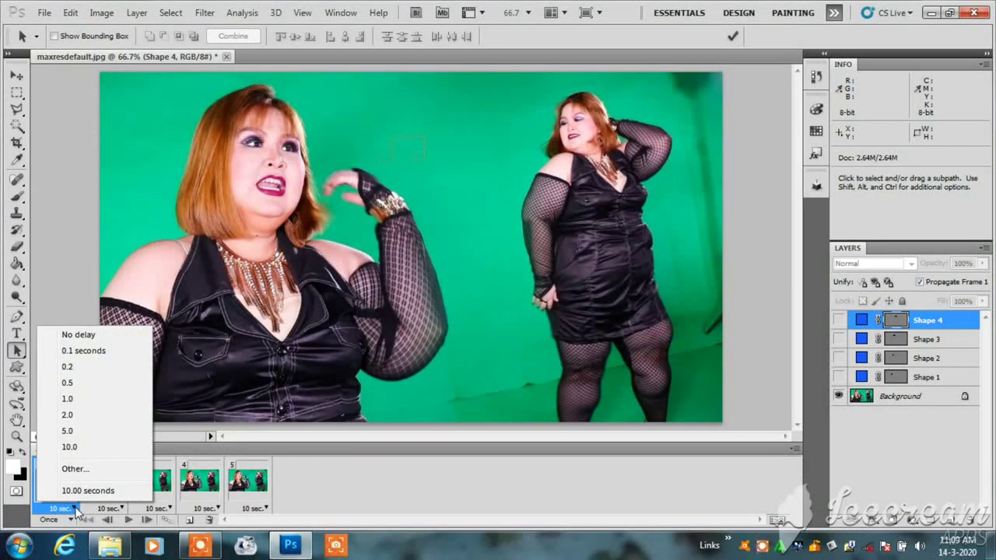
pyautogui.click(76, 508)
pyautogui.click(75, 509)
pyautogui.click(88, 384)
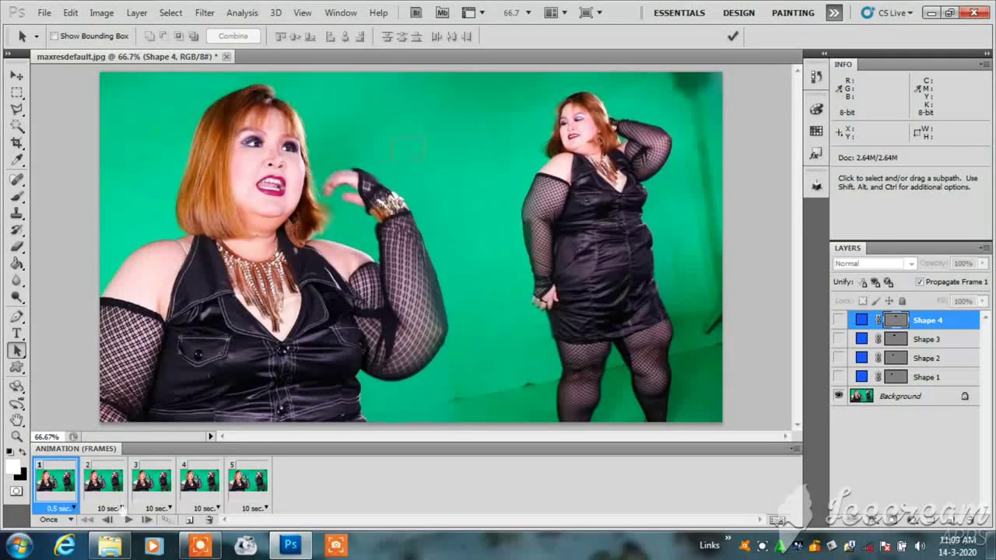
pyautogui.click(109, 509)
pyautogui.click(115, 383)
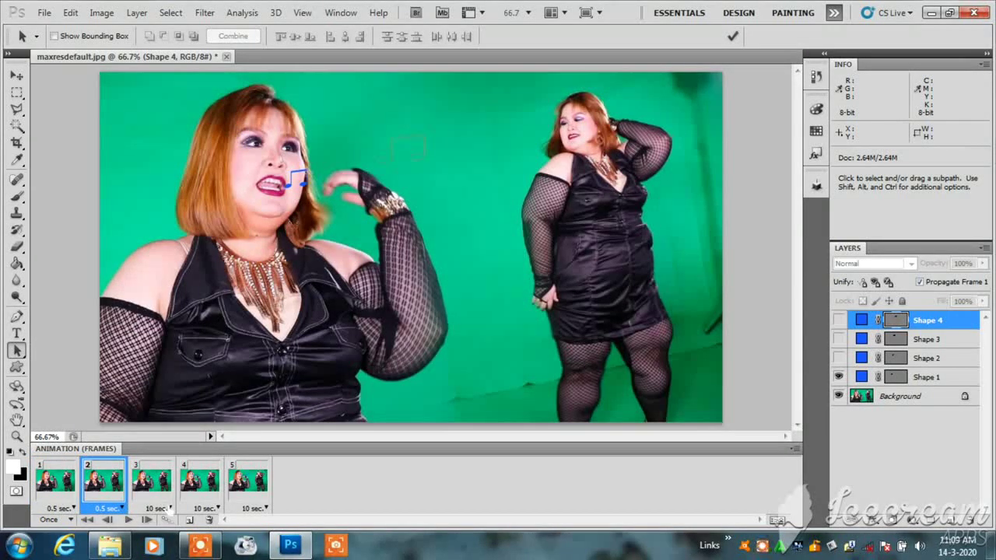
pyautogui.click(157, 509)
pyautogui.click(163, 383)
pyautogui.click(206, 509)
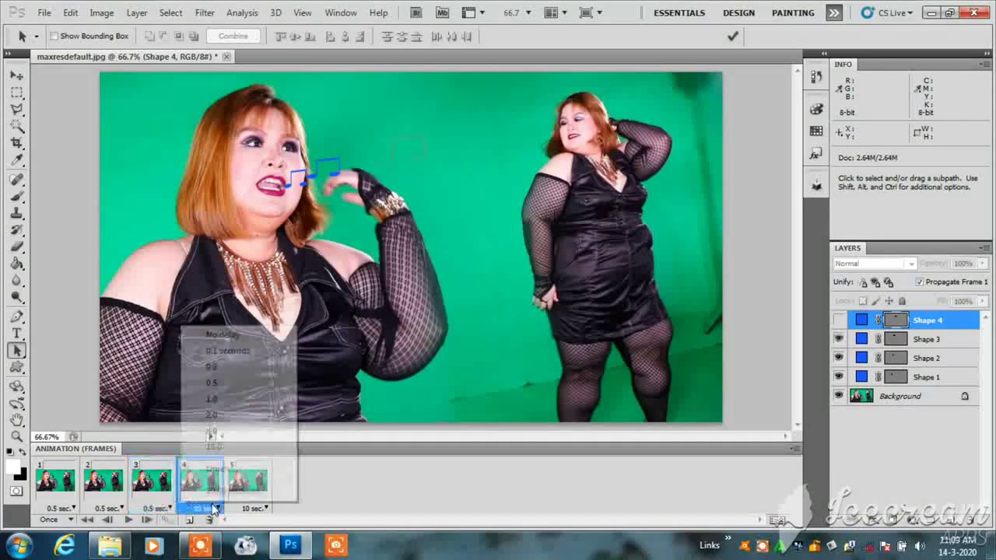
pyautogui.click(211, 383)
pyautogui.click(254, 509)
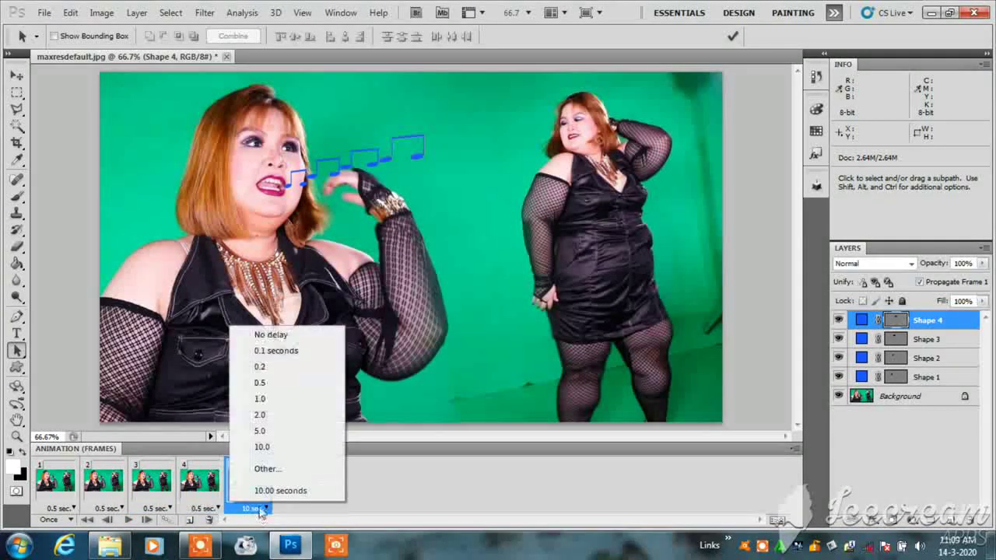
pyautogui.click(259, 383)
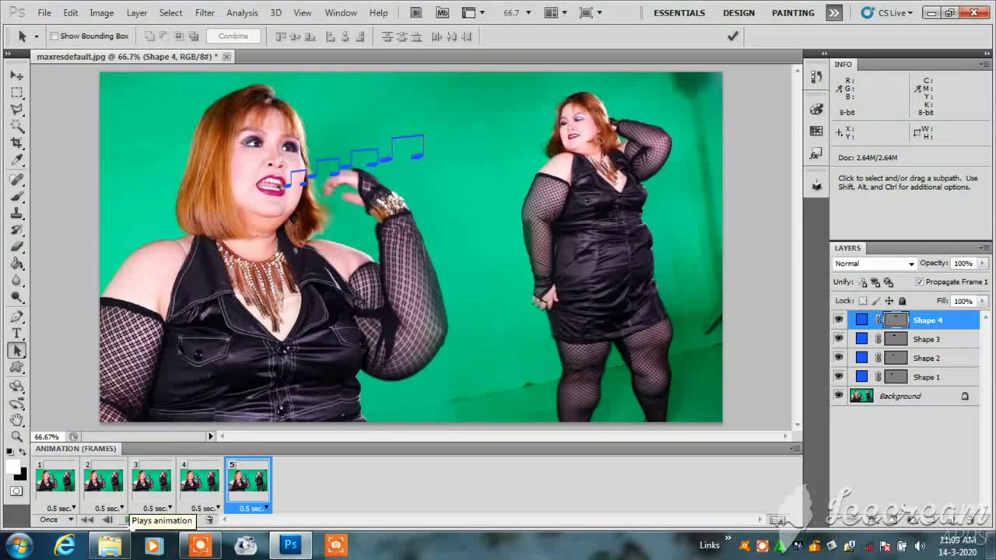
# Step: Preview the animation, set its looping to Forever and play it again
pyautogui.click(127, 519)
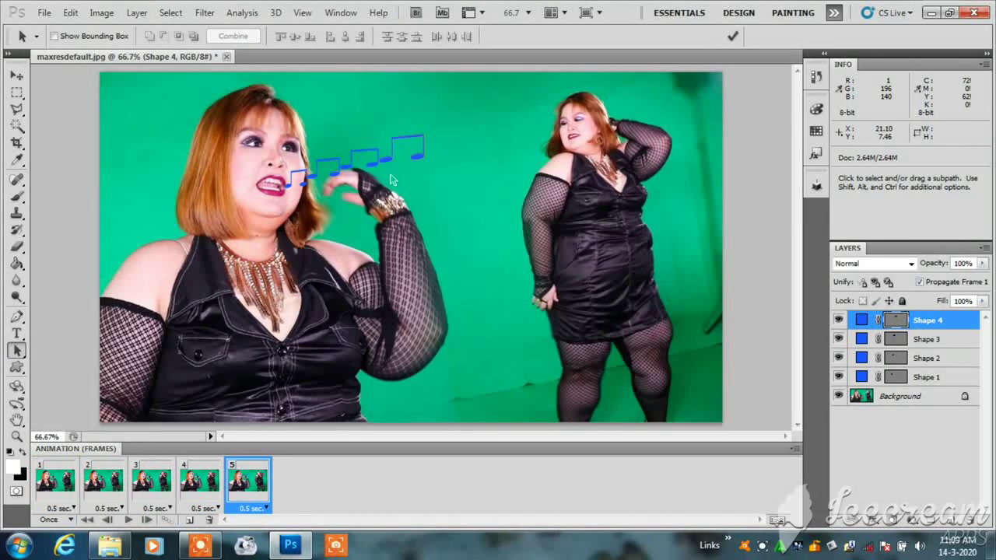
pyautogui.click(70, 519)
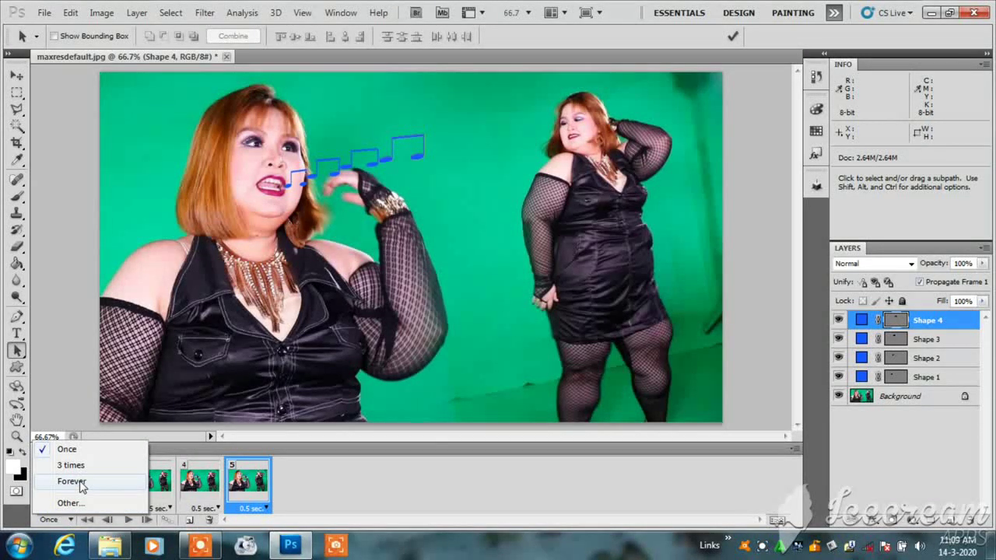
pyautogui.click(72, 481)
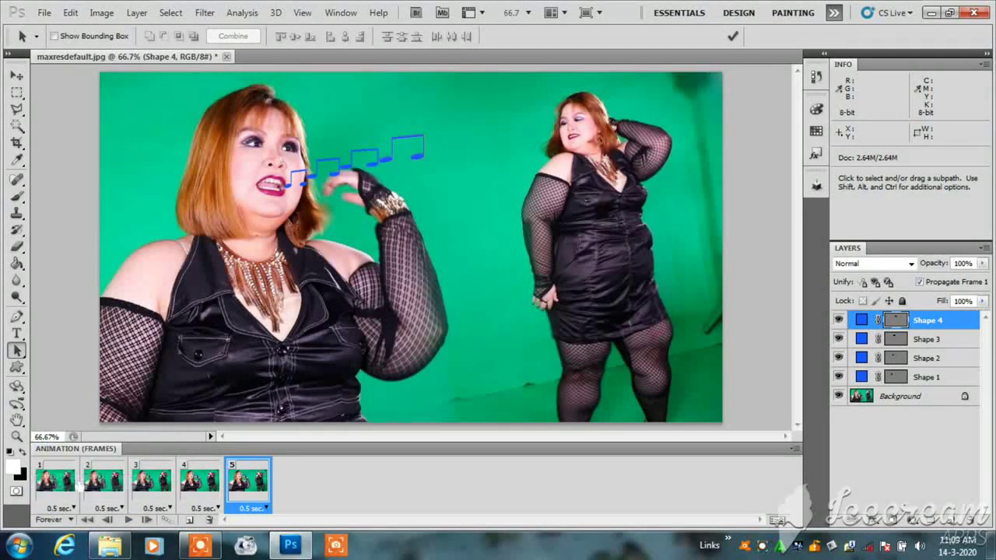
pyautogui.click(129, 520)
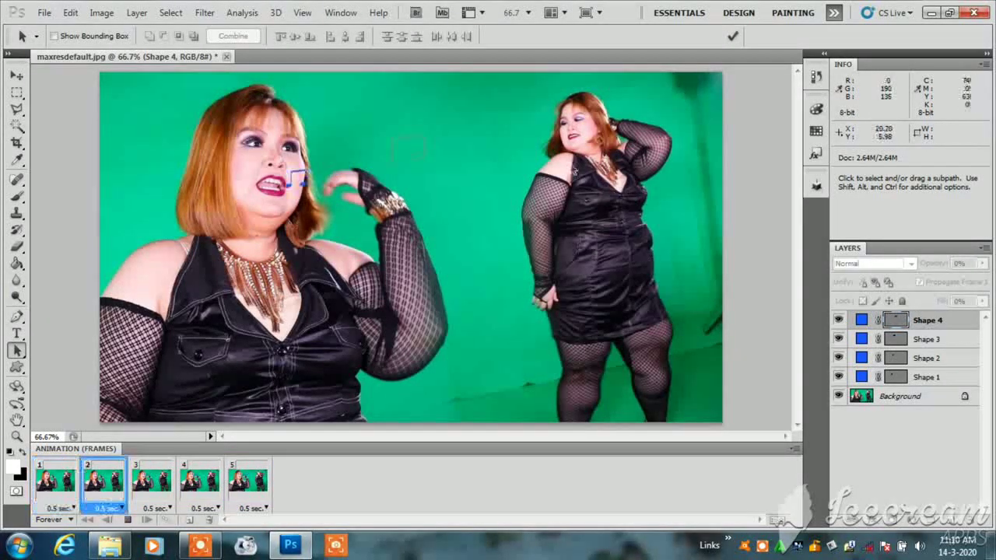
# Step: Start a Save for Web & Devices export of the animation as a GIF, with the Desktop as save location
pyautogui.click(44, 13)
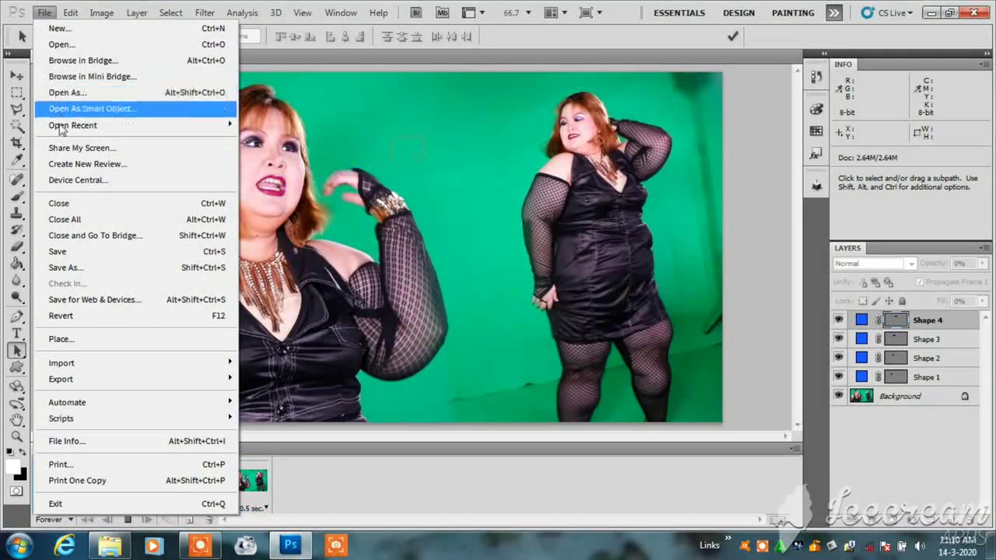
pyautogui.click(68, 302)
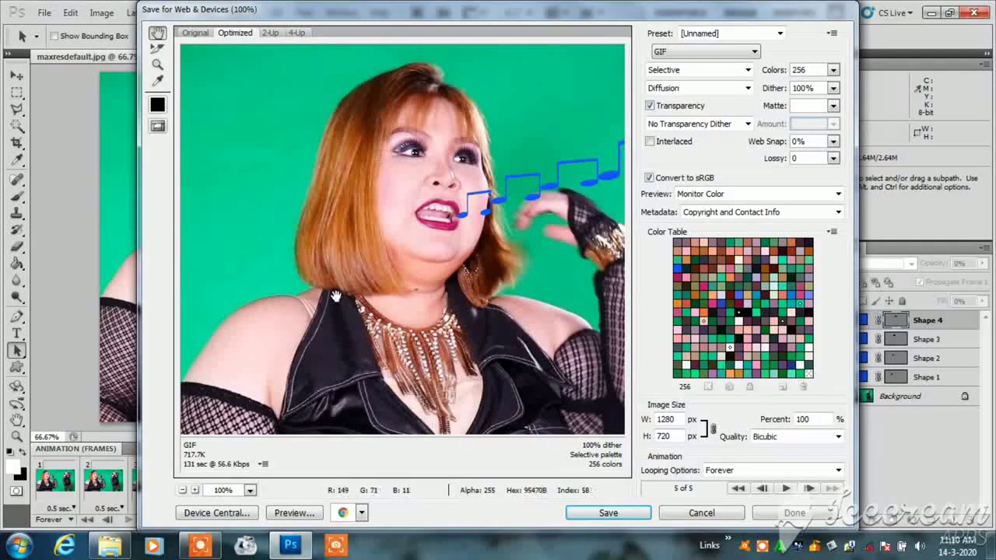
pyautogui.click(195, 33)
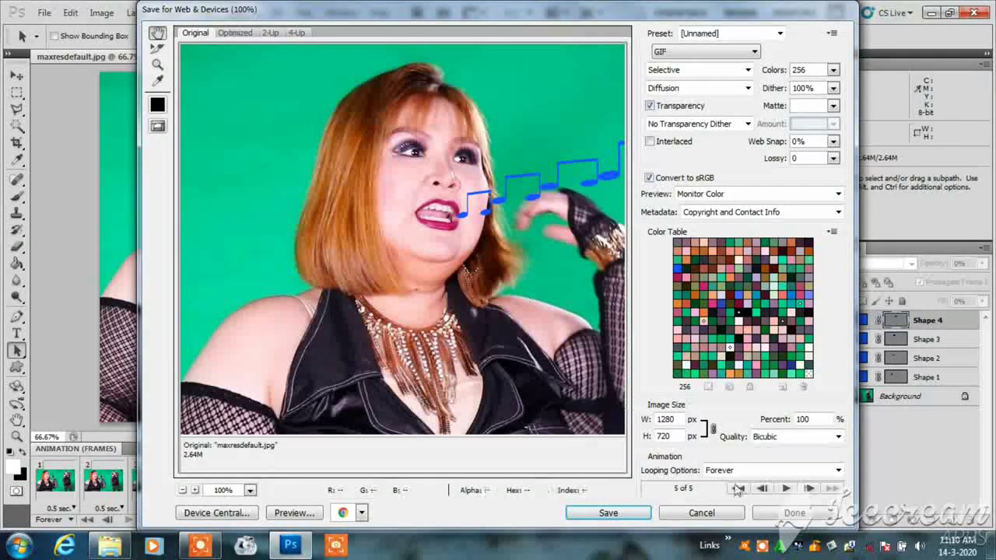
pyautogui.click(619, 515)
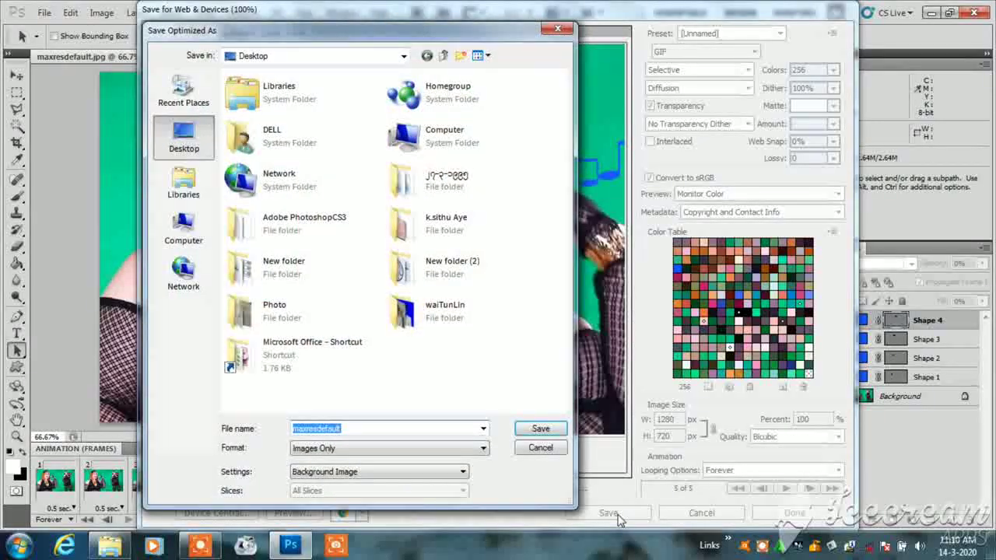
pyautogui.click(186, 146)
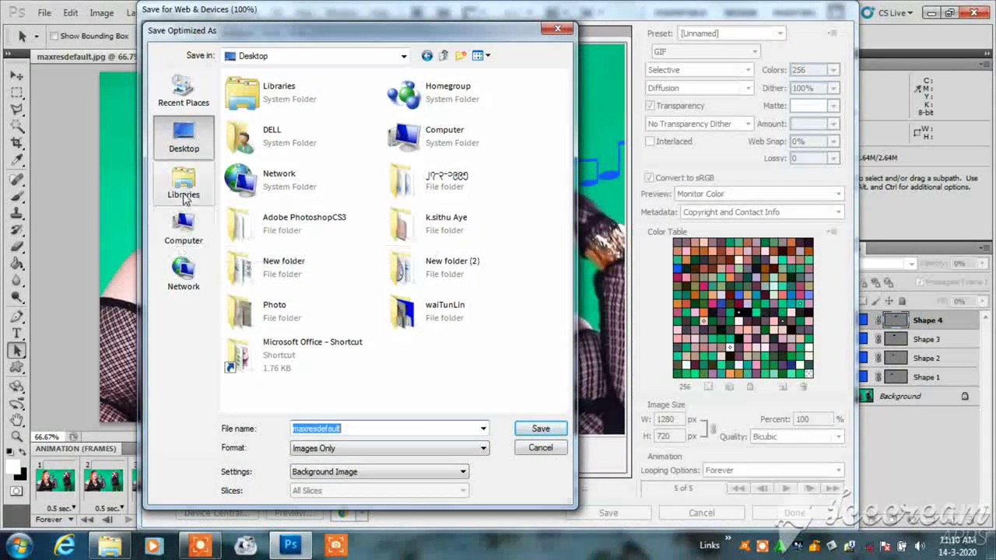
pyautogui.click(188, 144)
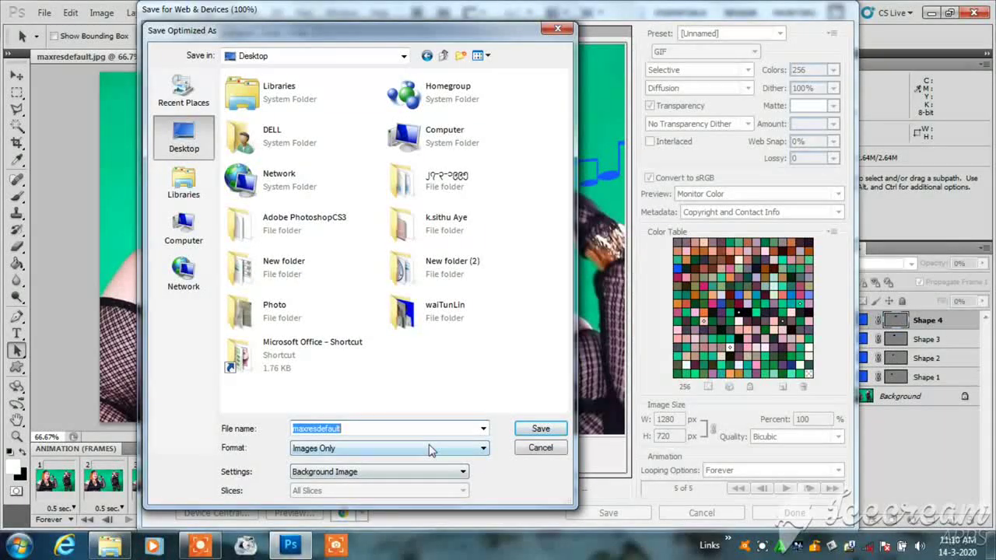
# Step: Save the GIF as maxresdefault in the Images Only format, using Default Settings
pyautogui.click(366, 449)
pyautogui.click(365, 456)
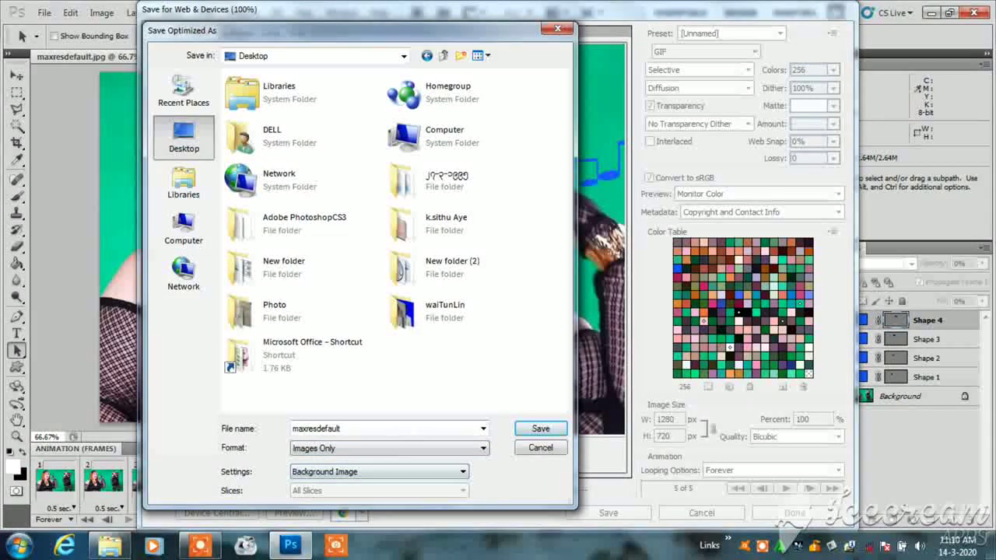
pyautogui.click(376, 473)
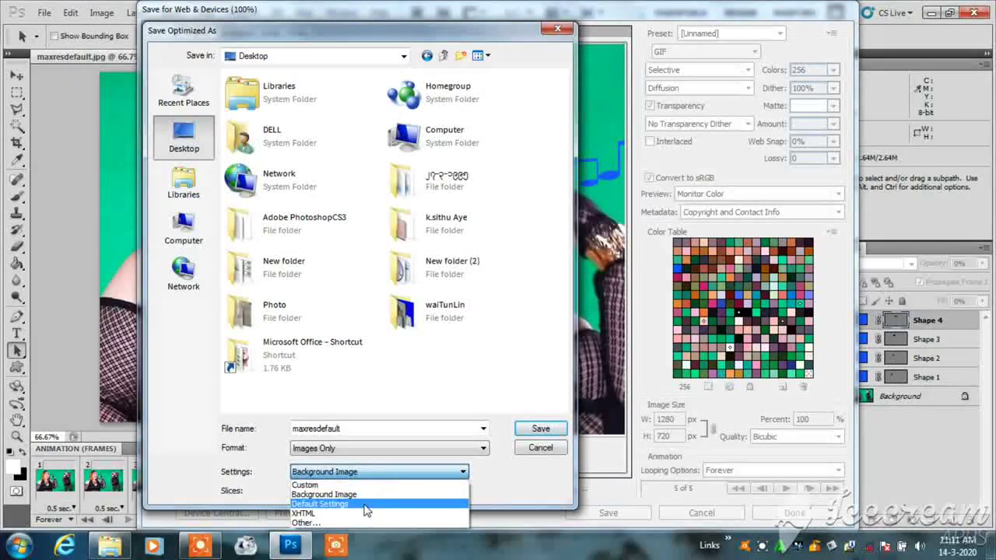
pyautogui.click(326, 503)
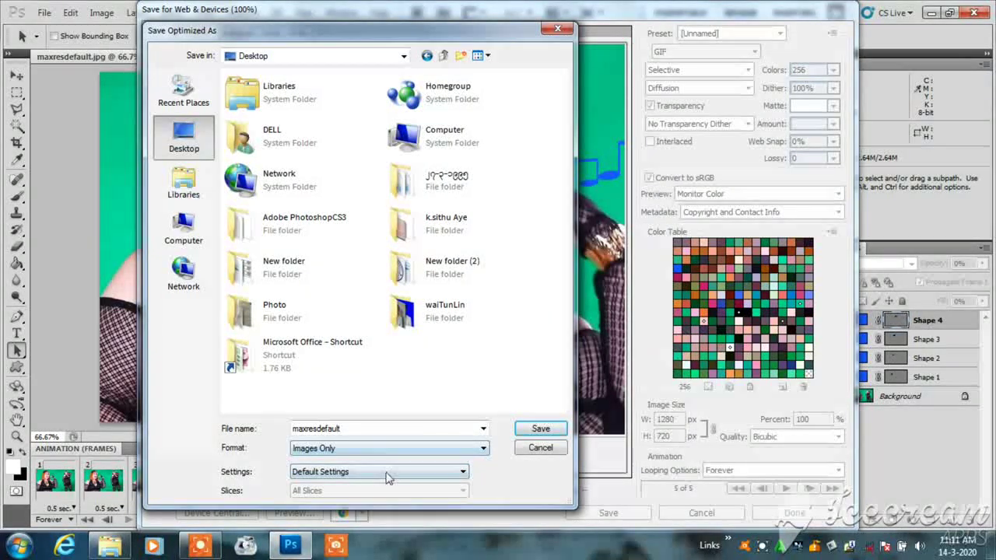
pyautogui.click(389, 472)
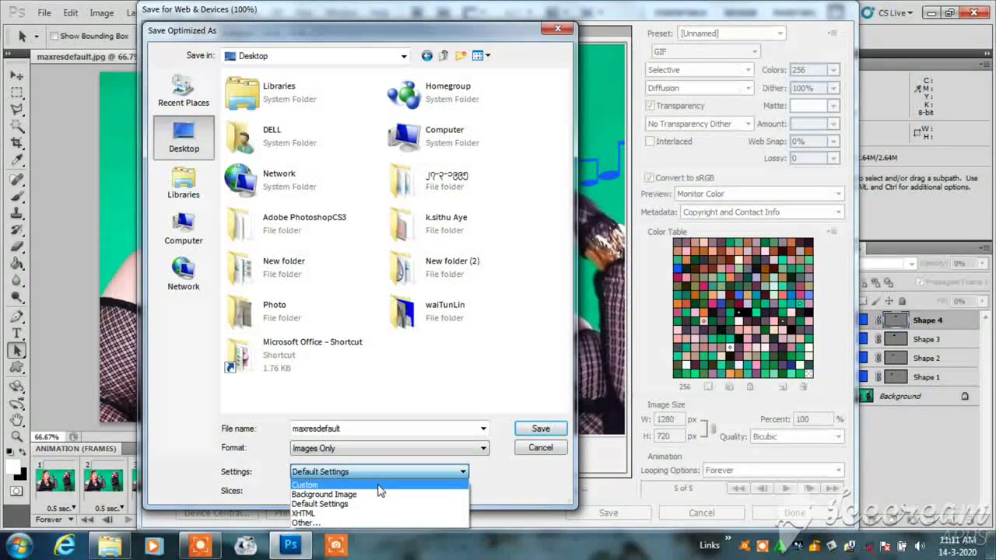
pyautogui.click(381, 471)
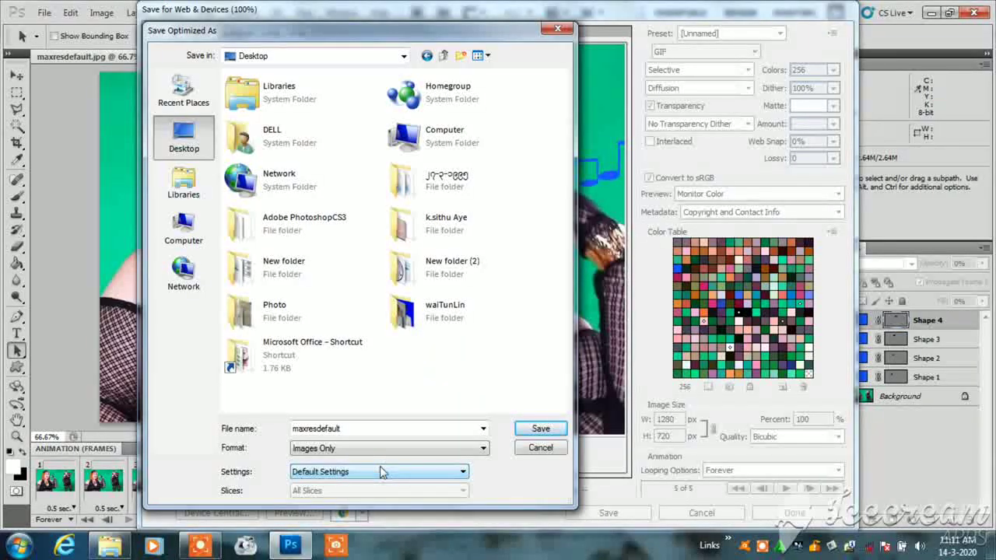
pyautogui.click(541, 430)
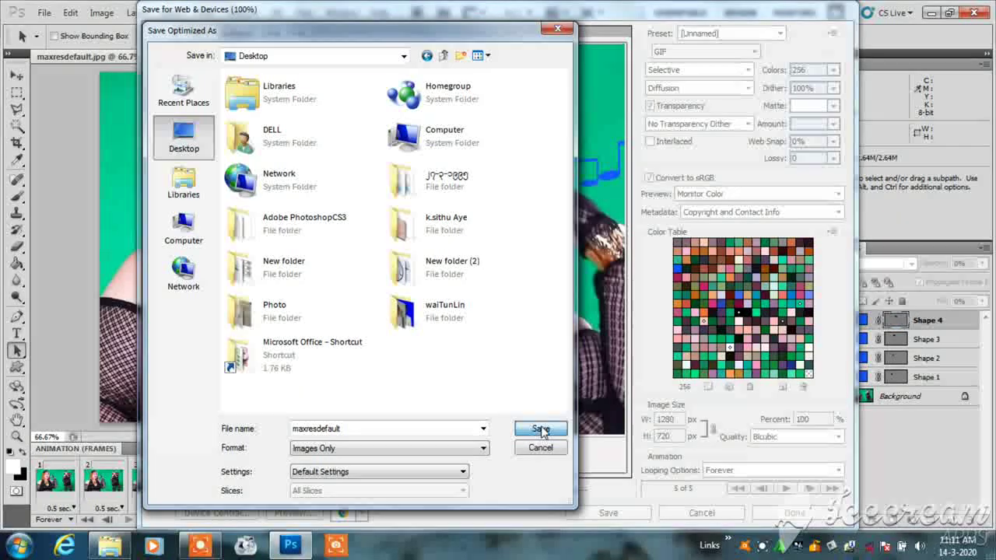